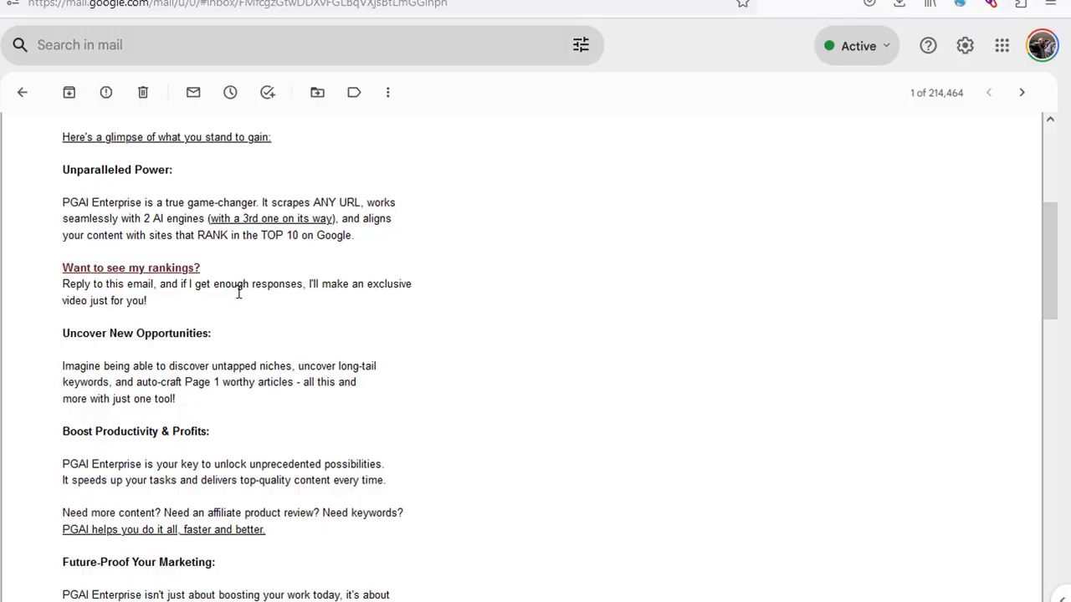
Review the Notepad notes on product reviews and ranking blog posts, then return to the browser
mouse_move(259, 301)
mouse_down()
mouse_move(296, 303)
mouse_move(113, 267)
mouse_up()
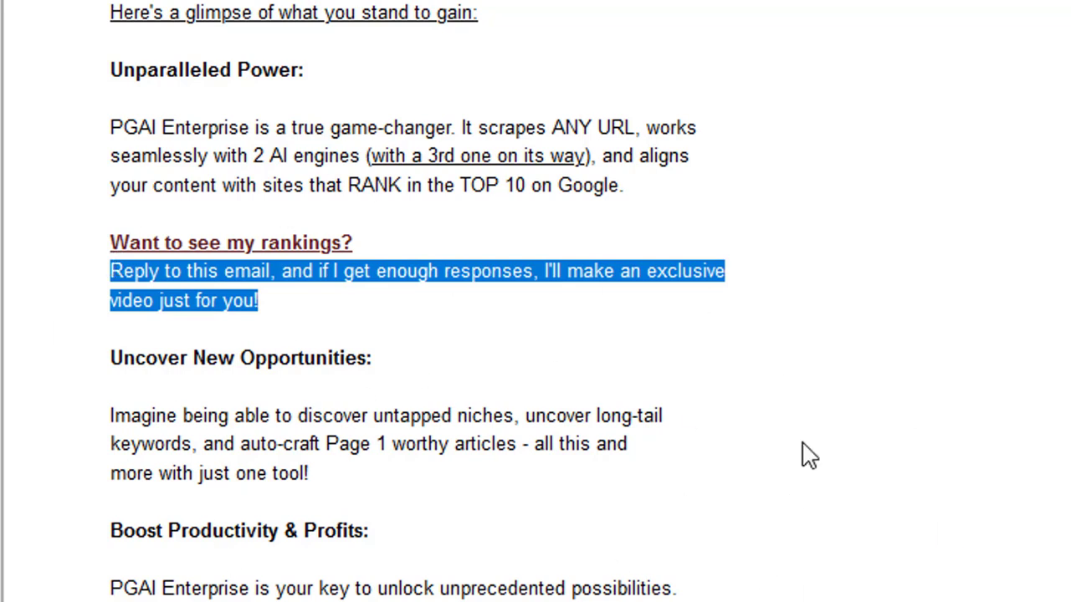
click(121, 293)
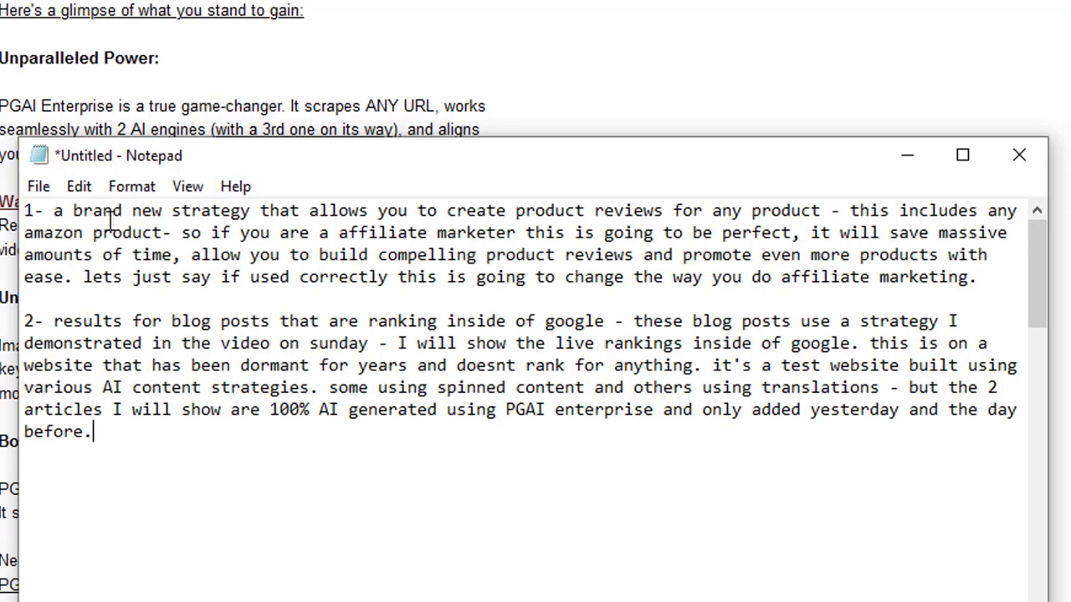
drag(113, 213, 555, 255)
double_click(552, 255)
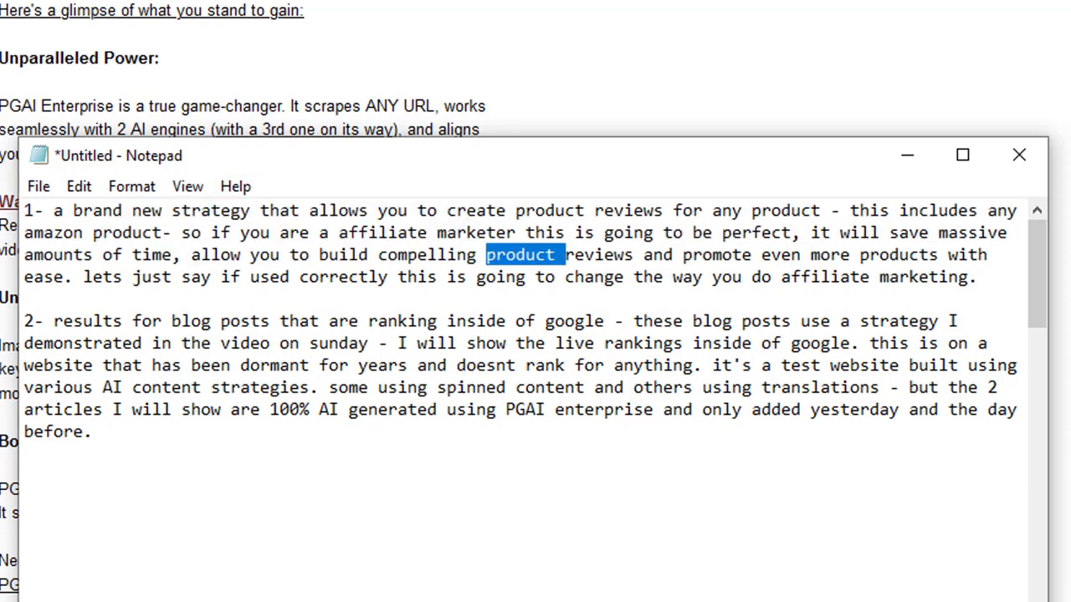
key(alt+Tab)
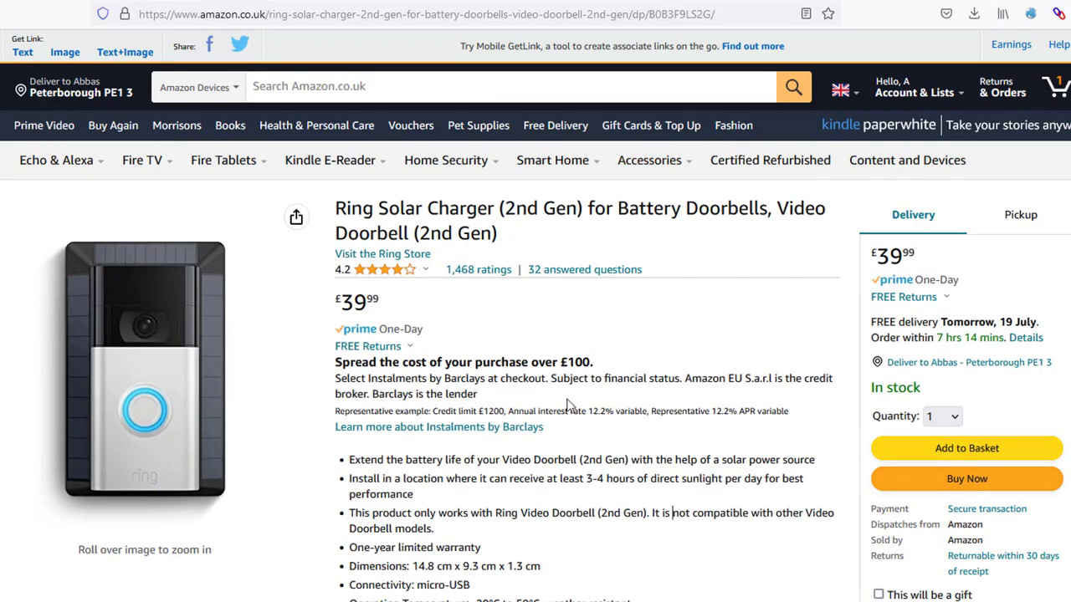
Copy the Ring Solar Charger (2nd Gen) Amazon UK listing URL and switch to Prompt Generator
drag(335, 208, 498, 234)
click(533, 209)
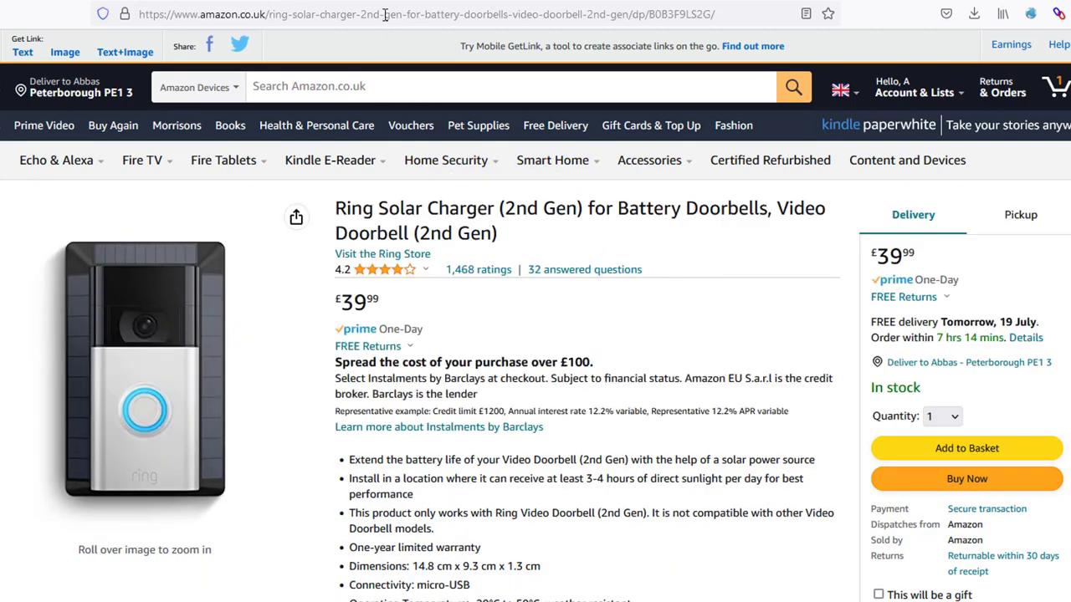
click(385, 14)
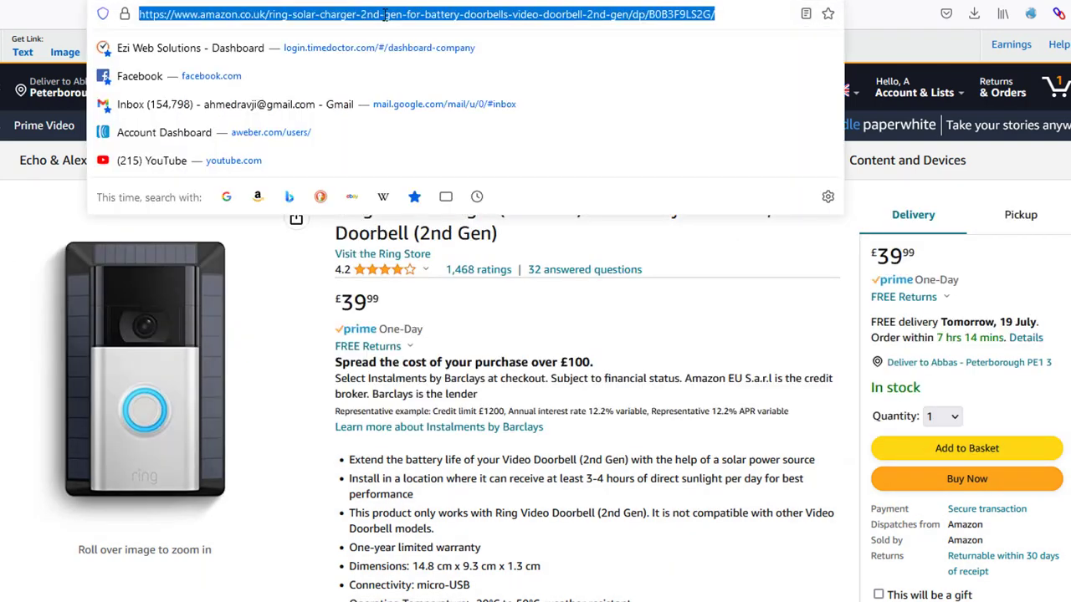
right_click(385, 14)
click(405, 105)
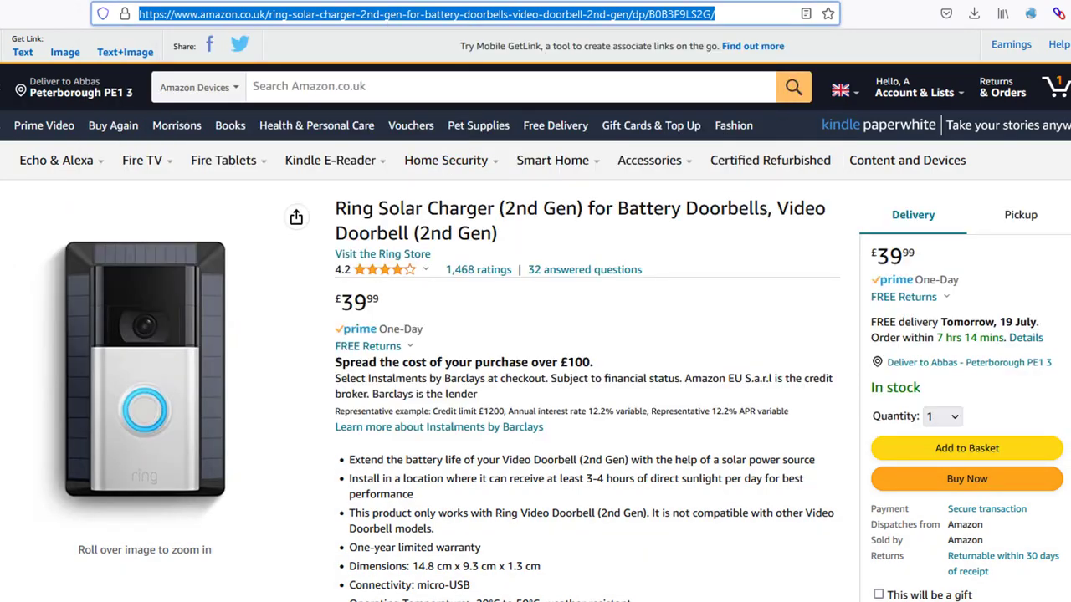
click(974, 528)
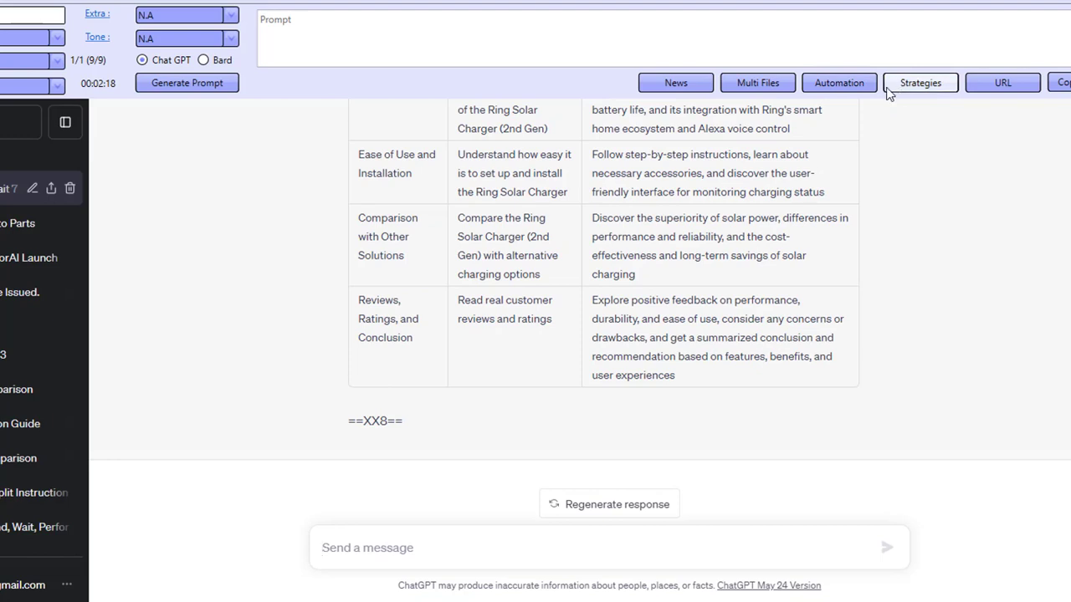
Choose the amazonstrat strategy in Automation and check its requirements
click(839, 83)
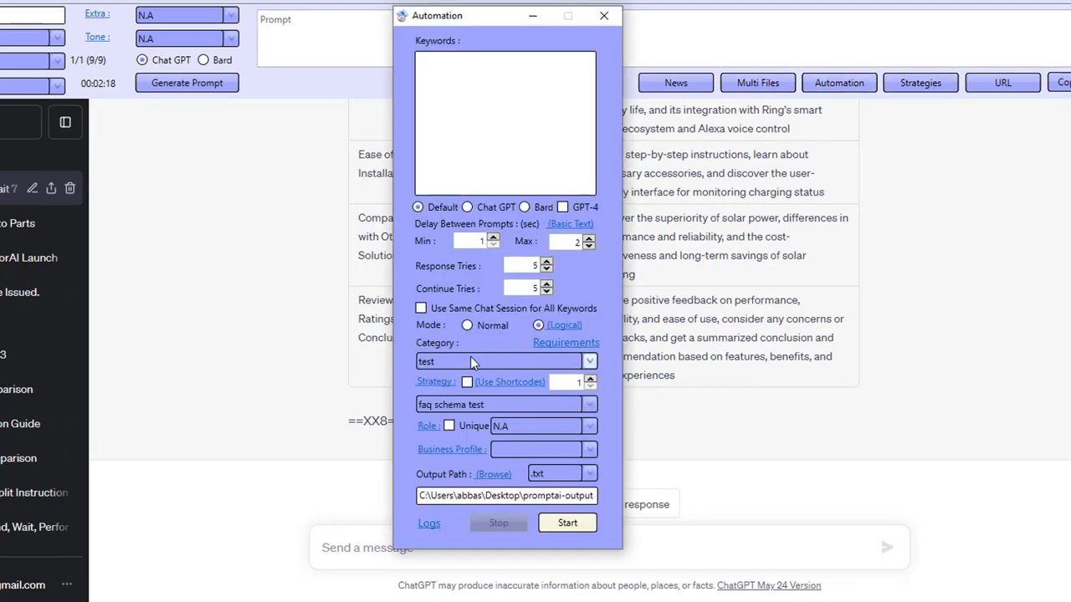
click(444, 401)
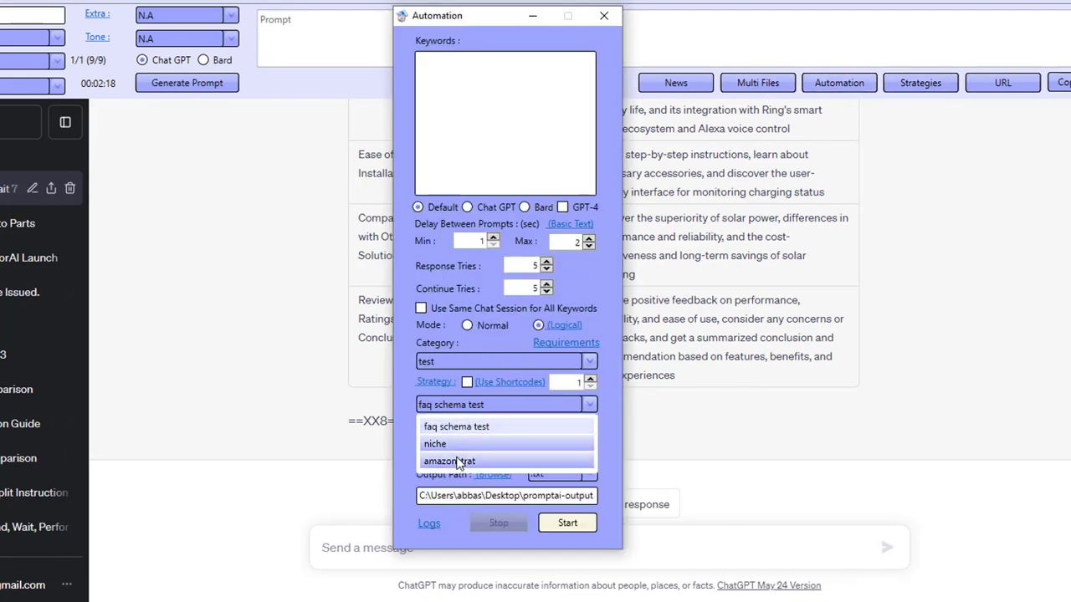
click(456, 459)
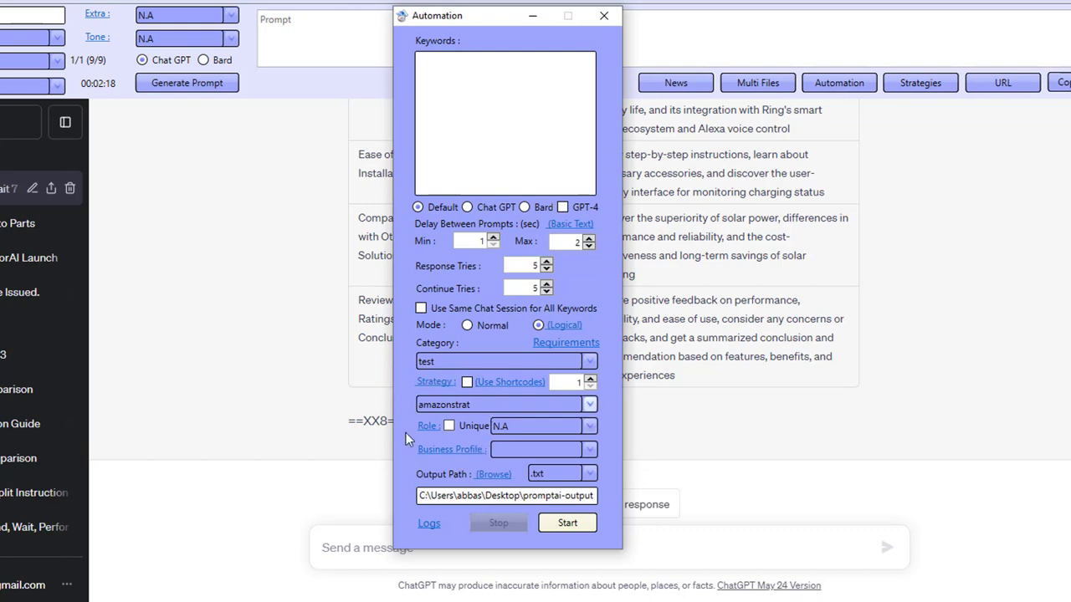
click(566, 342)
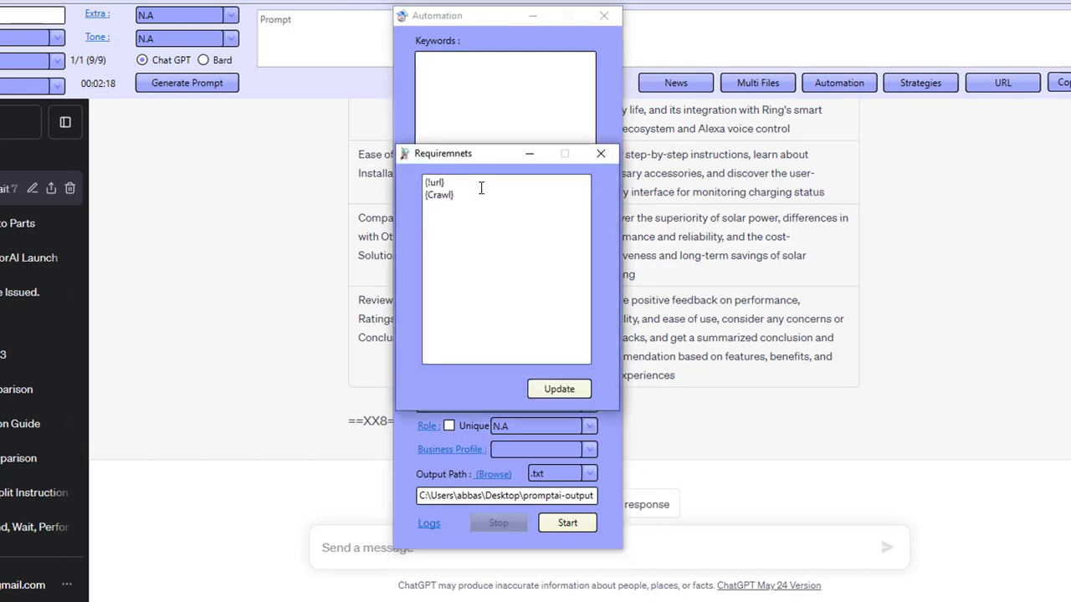
click(600, 154)
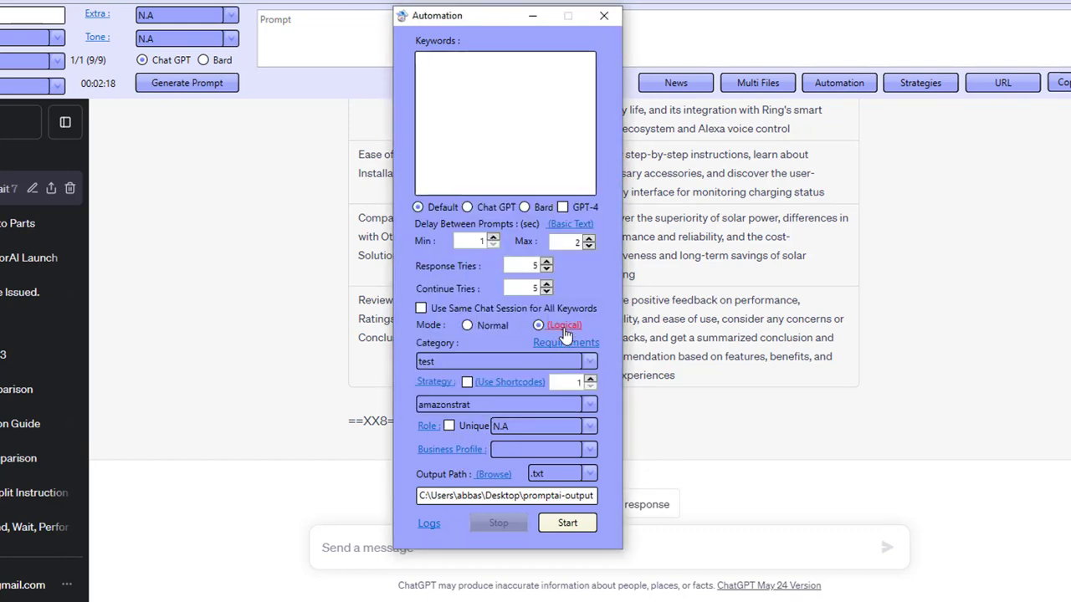
Confirm the Amazon product URL in Logical settings, save, and start the automation
click(495, 327)
click(485, 132)
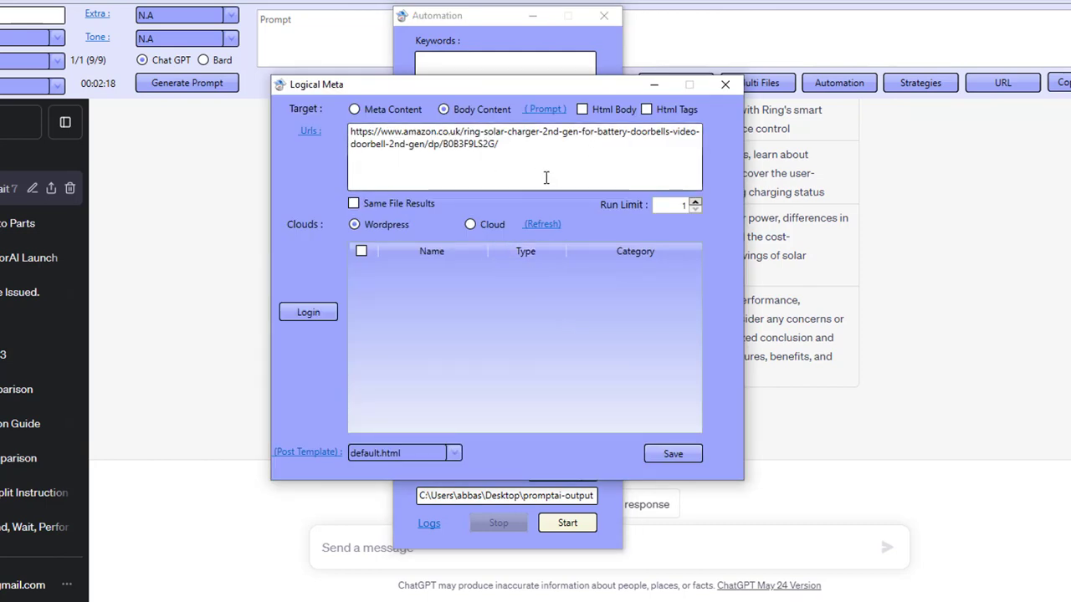
key(ctrl+a)
click(307, 132)
click(682, 452)
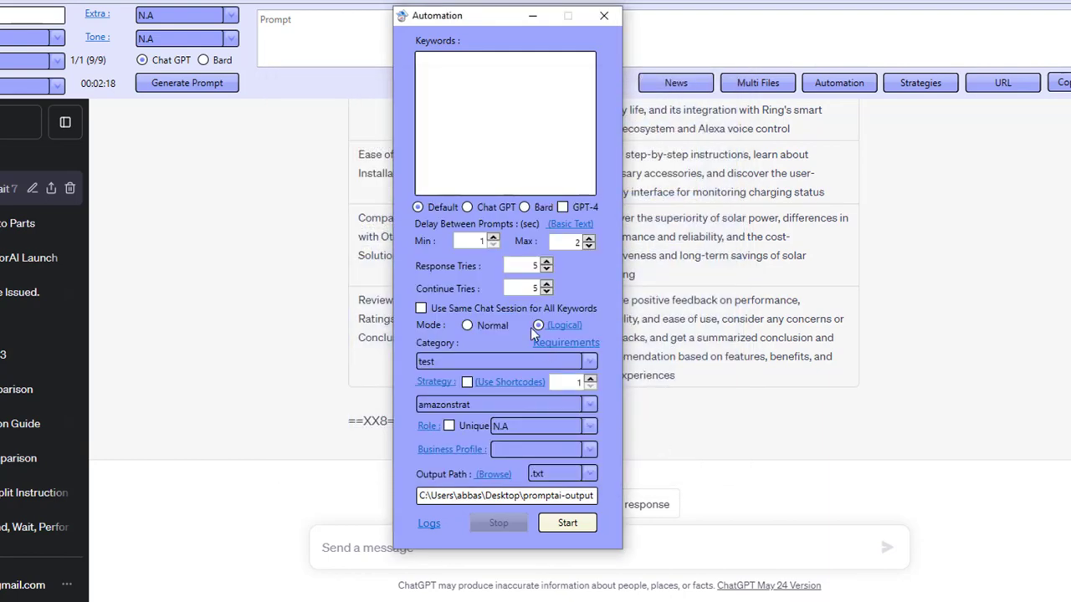
click(558, 523)
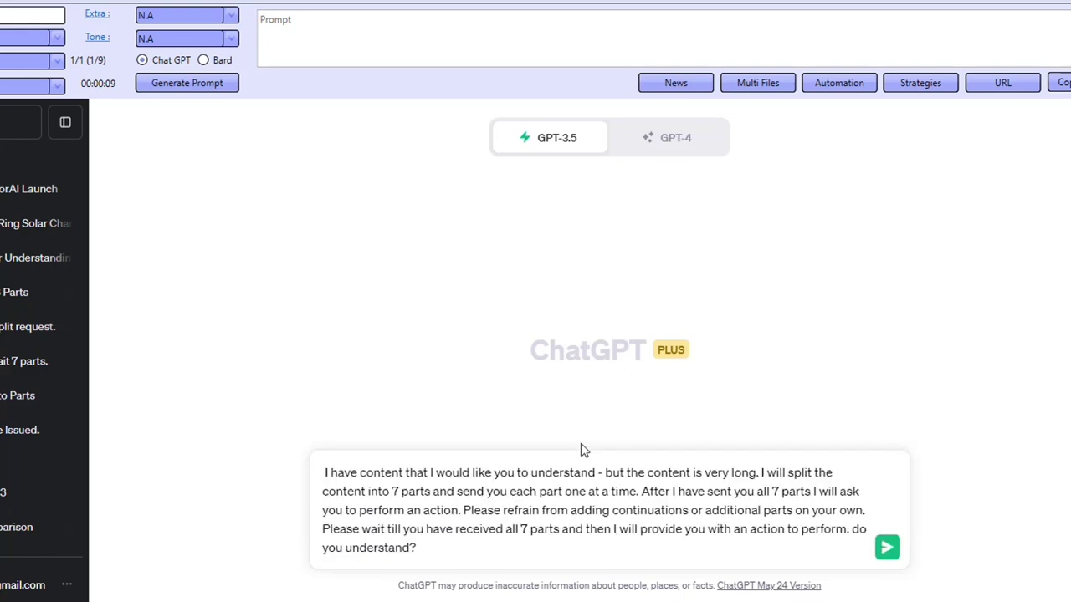
Wait while the seven prompt parts go to ChatGPT until 'Automation Completed' appears
drag(653, 219, 701, 221)
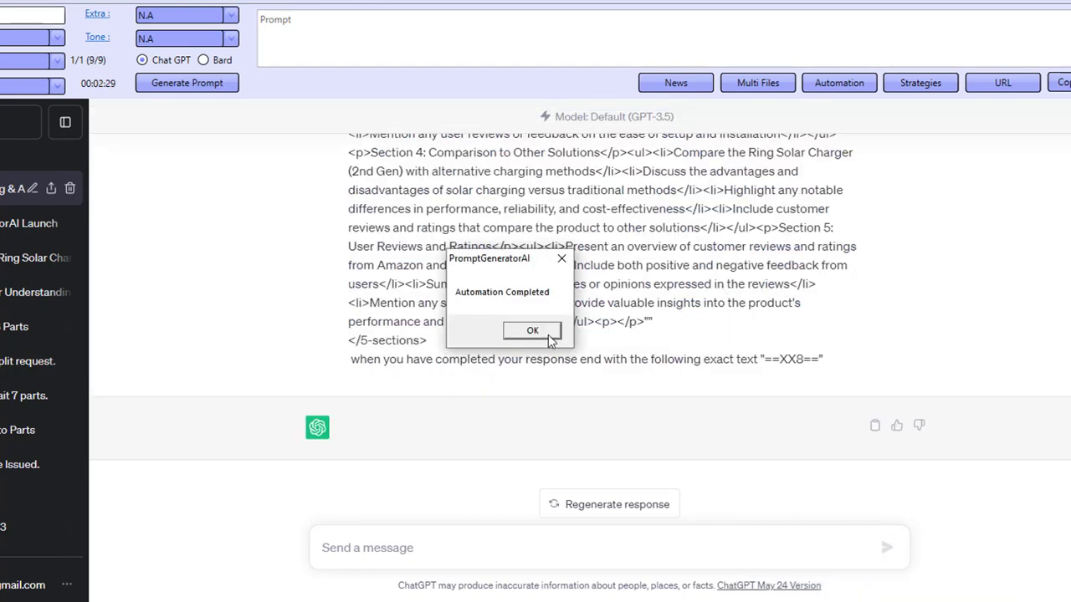
Import the newest amazon.co.uk output file and confirm the 2,771-word count
click(544, 334)
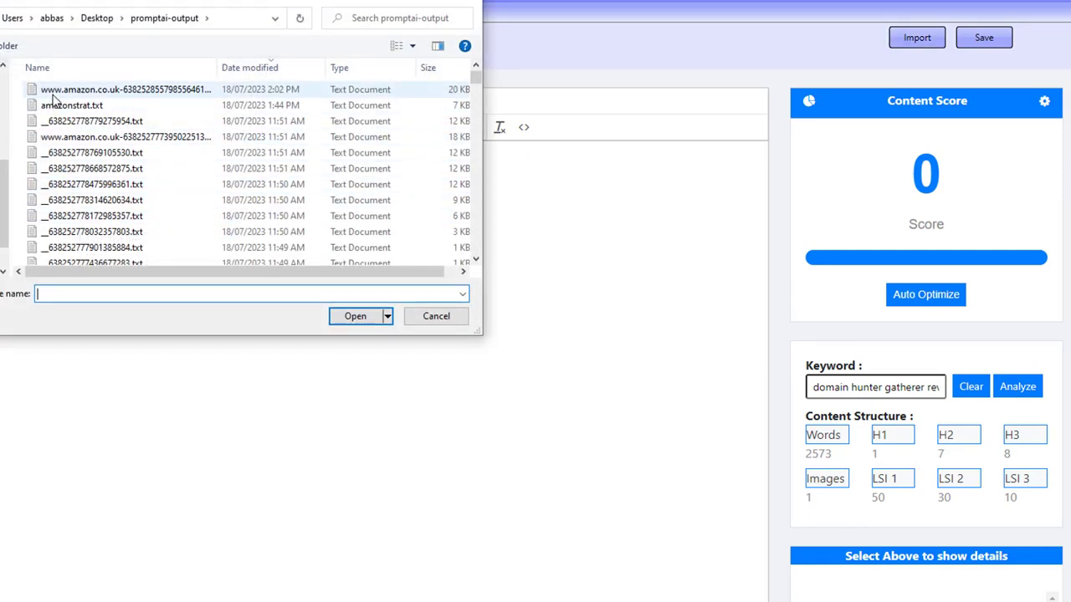
double_click(52, 98)
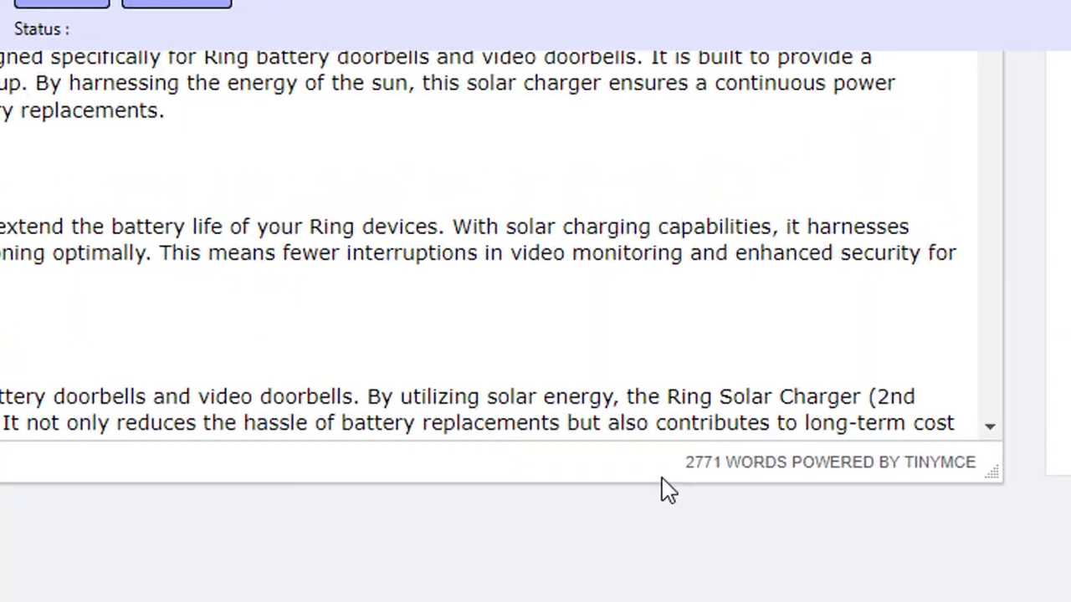
drag(660, 478, 708, 473)
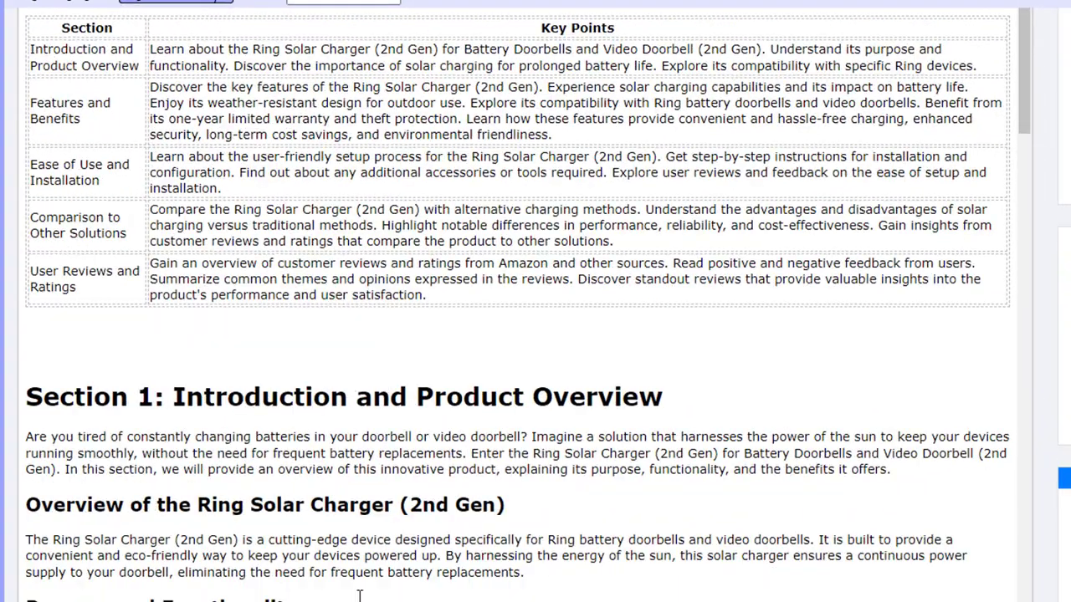
scroll(597, 510, up, 1)
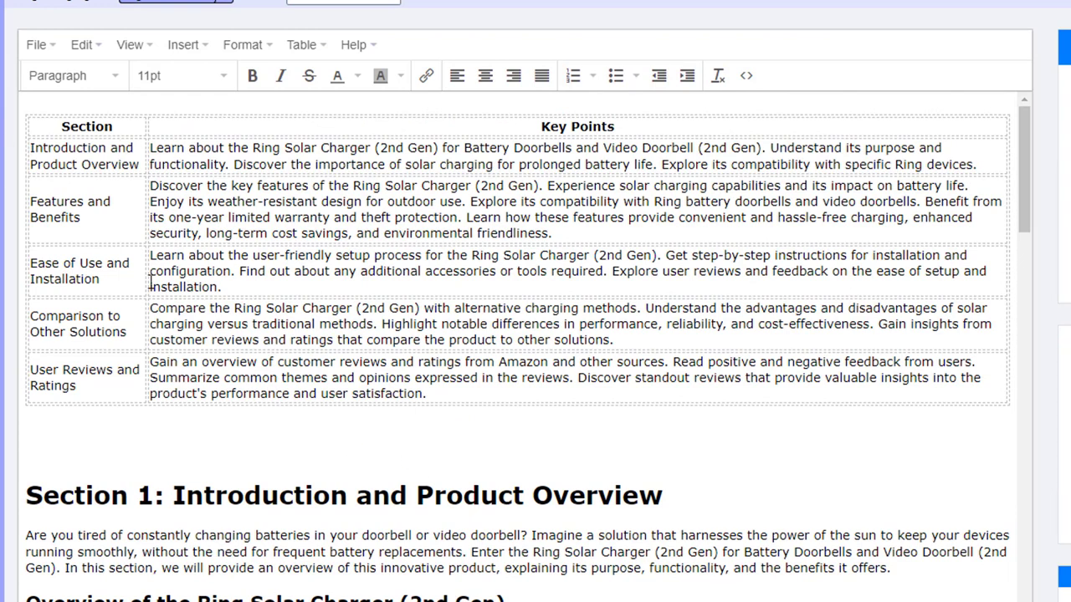
click(61, 150)
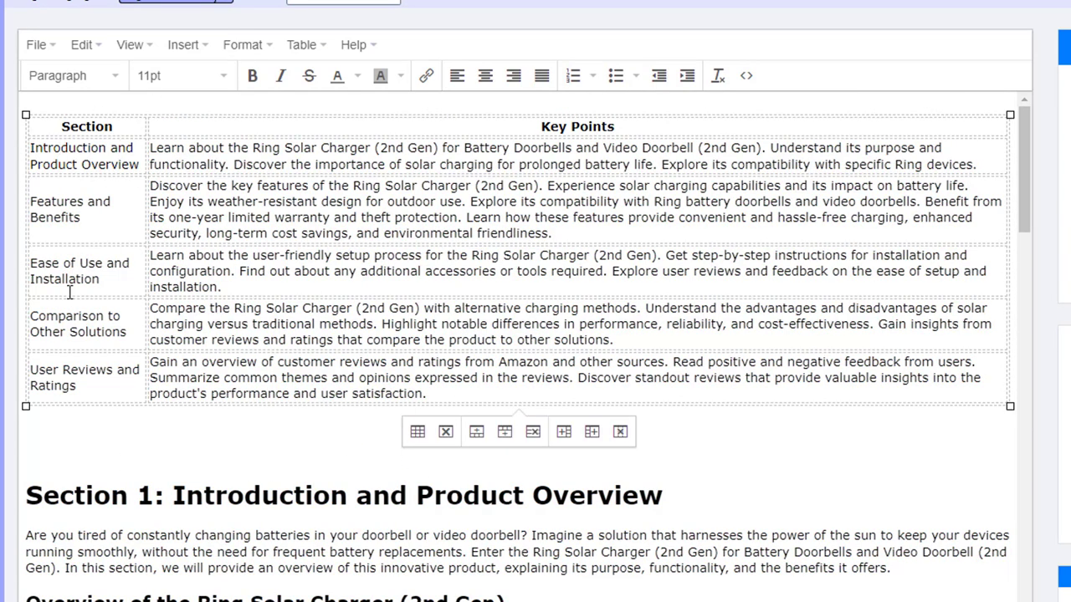
click(111, 476)
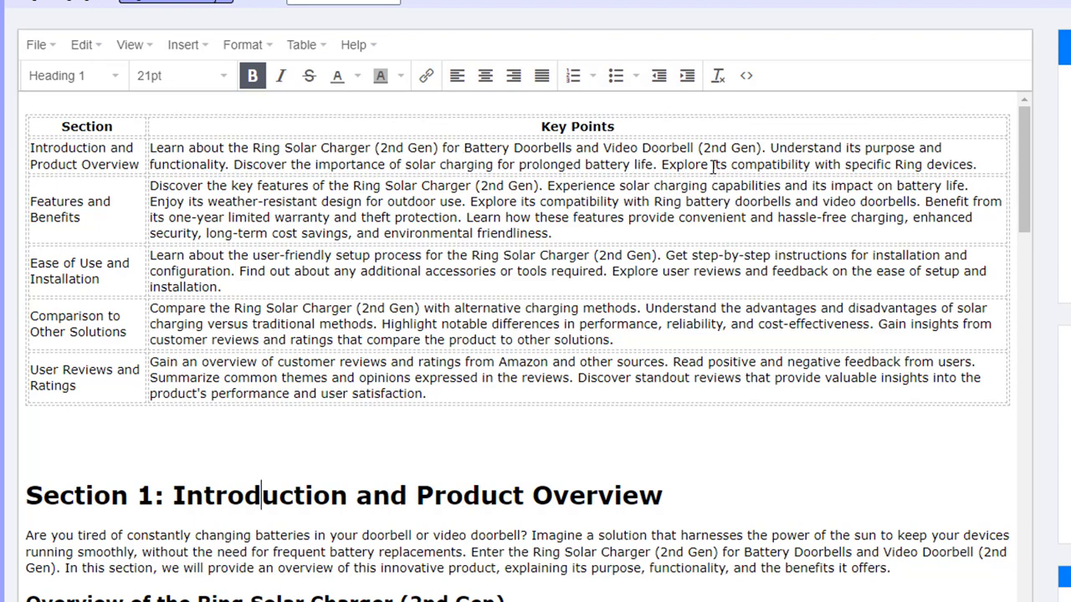
double_click(77, 201)
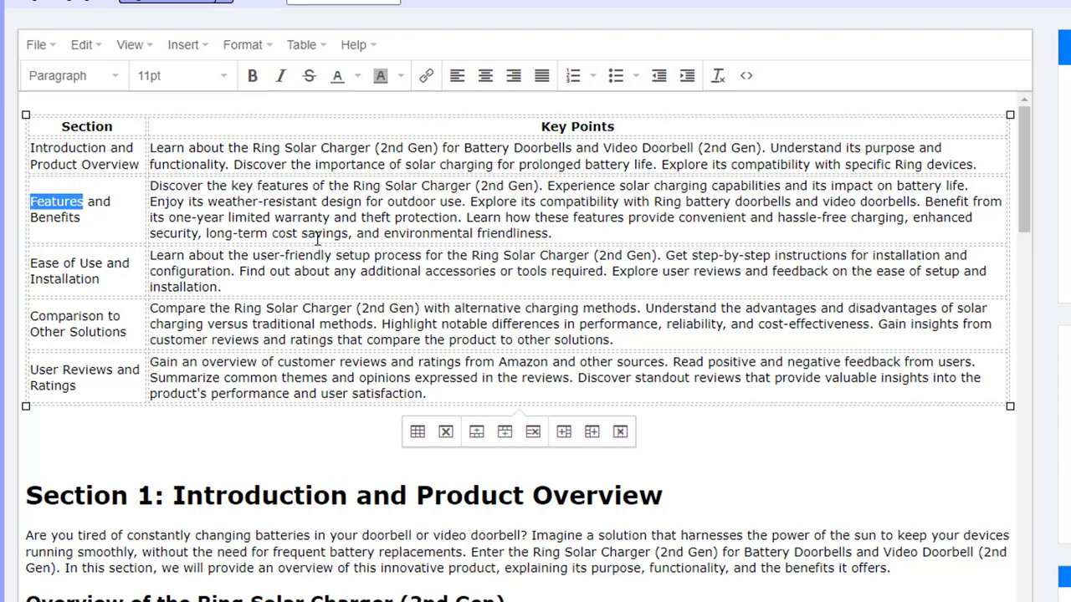
click(513, 194)
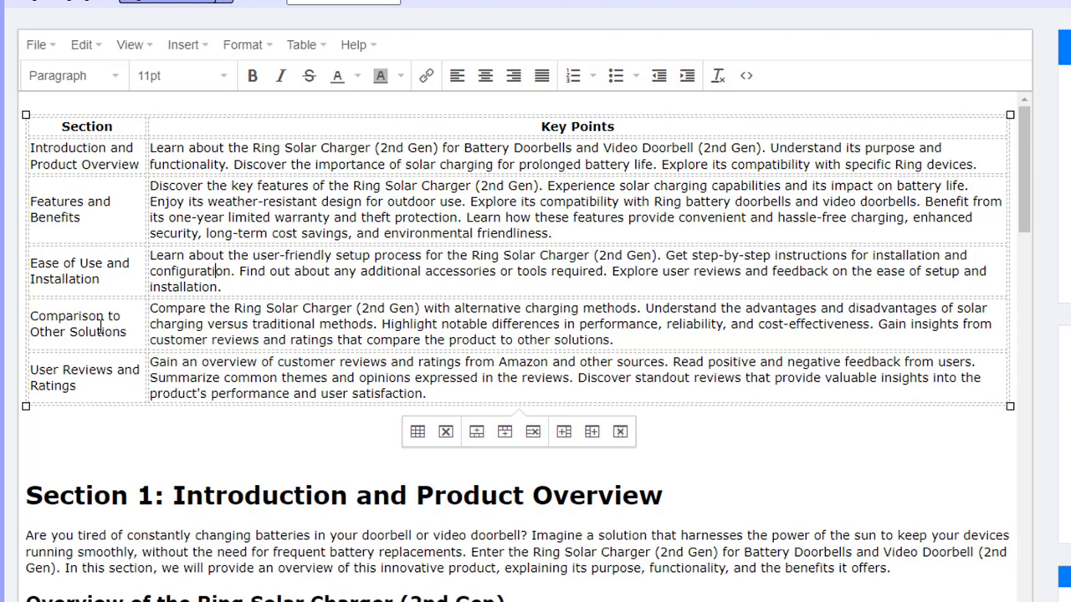
click(82, 386)
scroll(164, 512, down, 2)
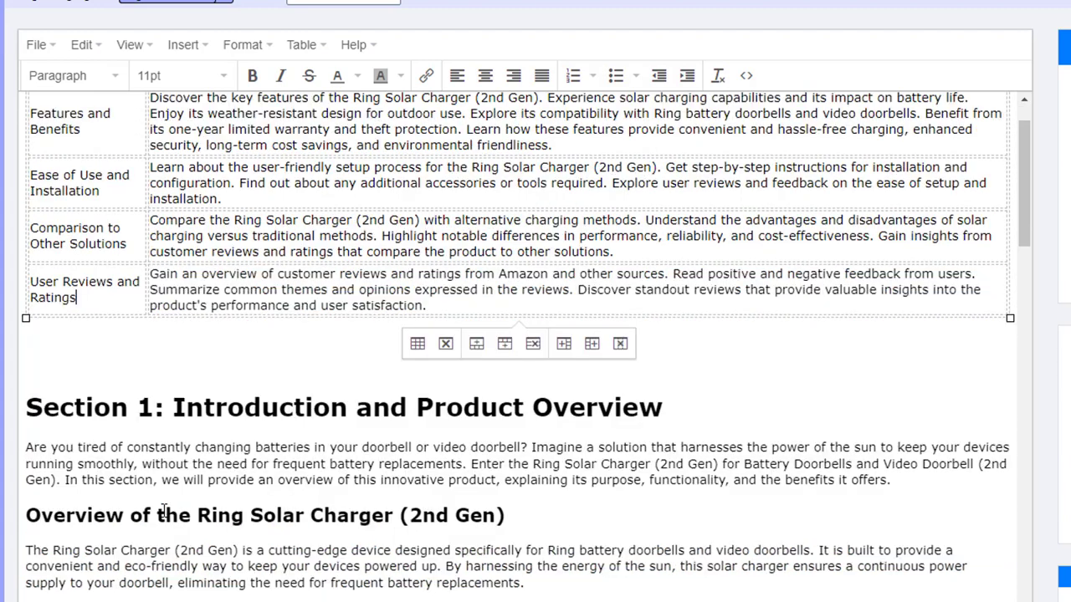
scroll(162, 509, down, 2)
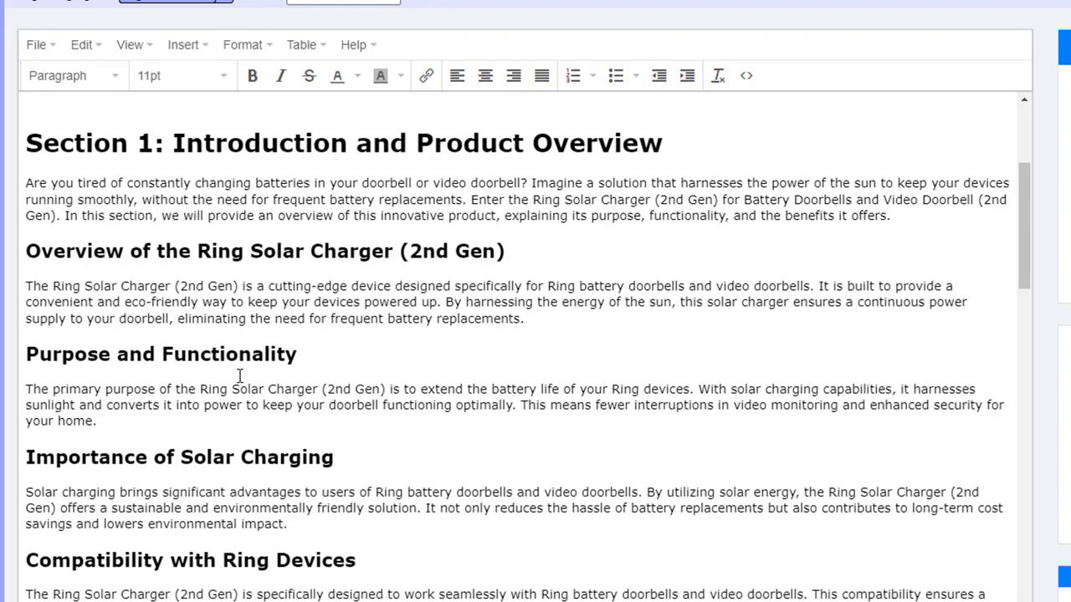
scroll(239, 376, down, 3)
scroll(239, 375, down, 3)
scroll(239, 375, down, 1)
scroll(239, 376, down, 1)
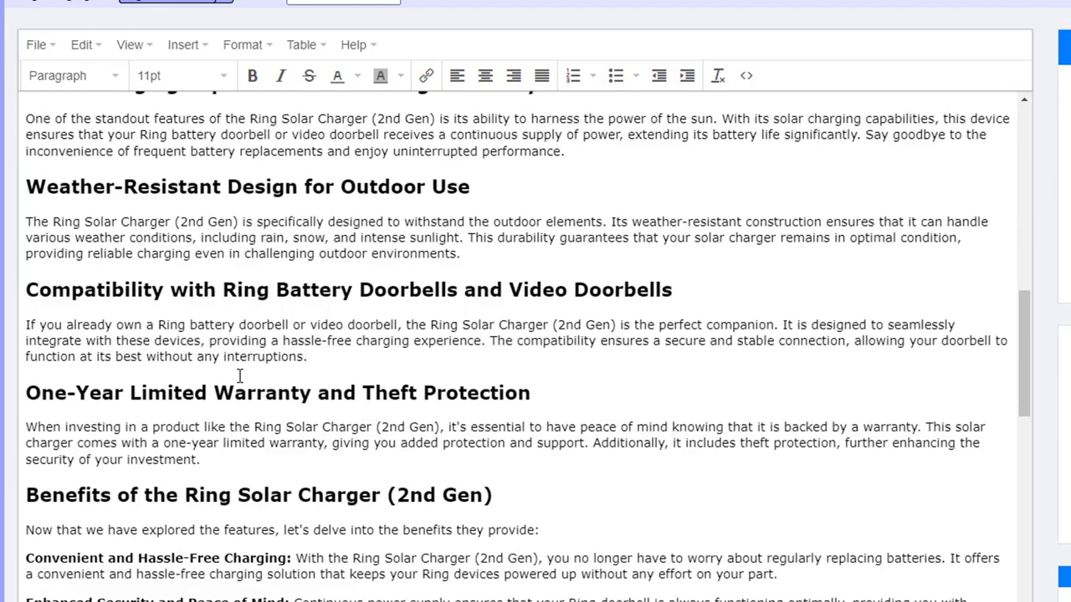
scroll(240, 376, down, 1)
scroll(239, 376, down, 2)
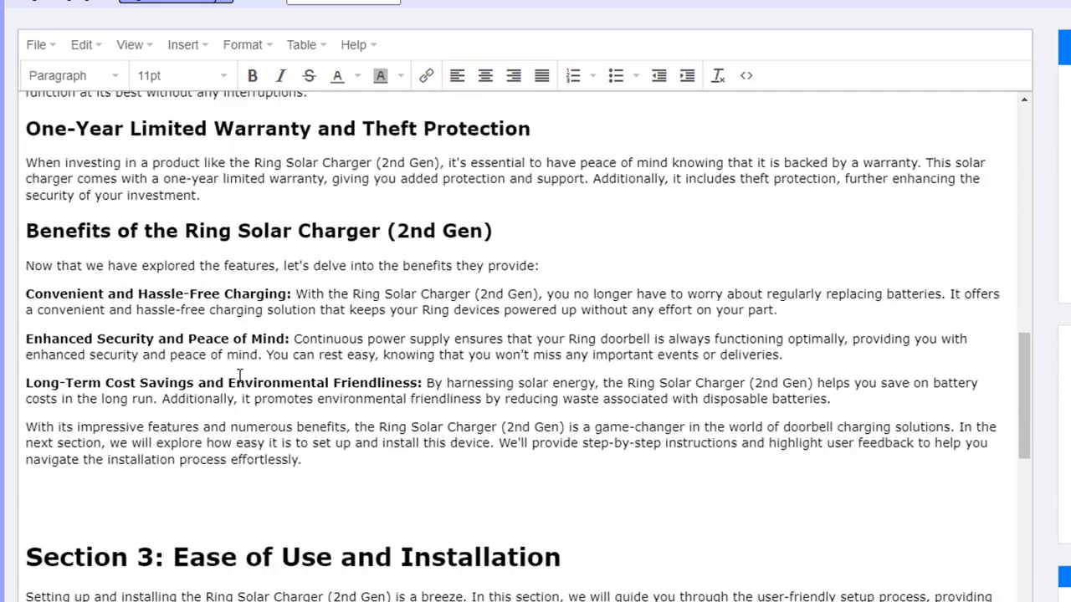
scroll(239, 375, down, 2)
scroll(239, 376, down, 2)
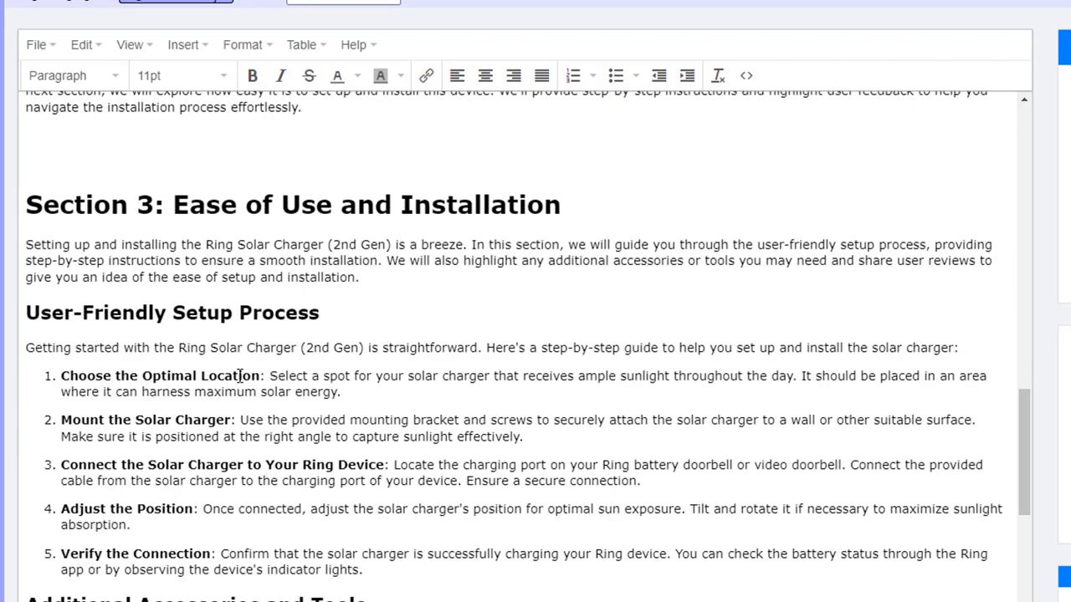
scroll(240, 376, down, 2)
scroll(239, 376, down, 1)
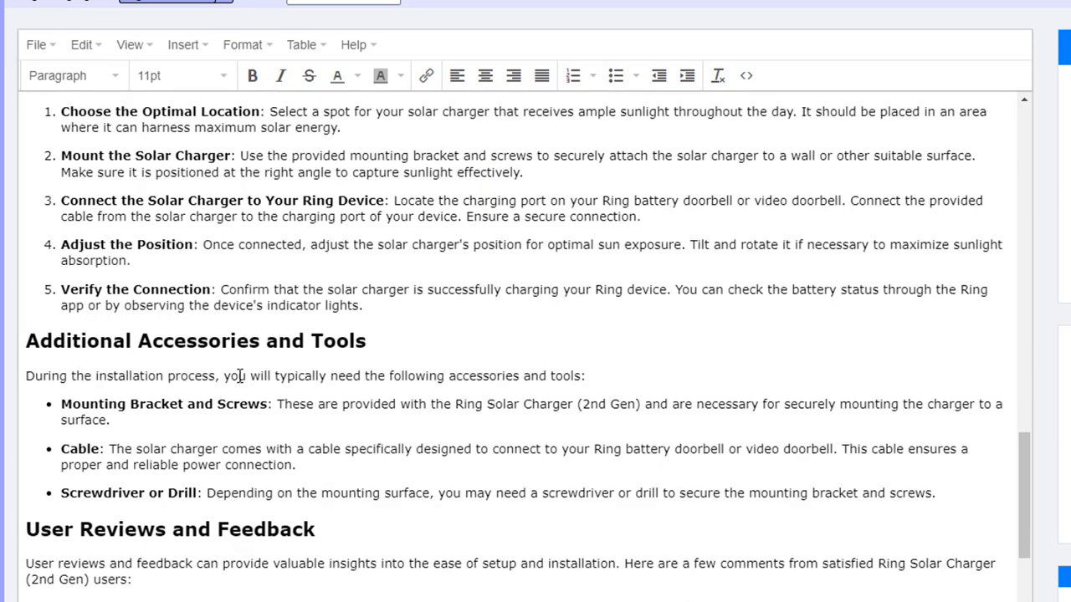
scroll(239, 376, down, 2)
scroll(240, 376, down, 1)
scroll(239, 376, down, 1)
scroll(240, 376, down, 1)
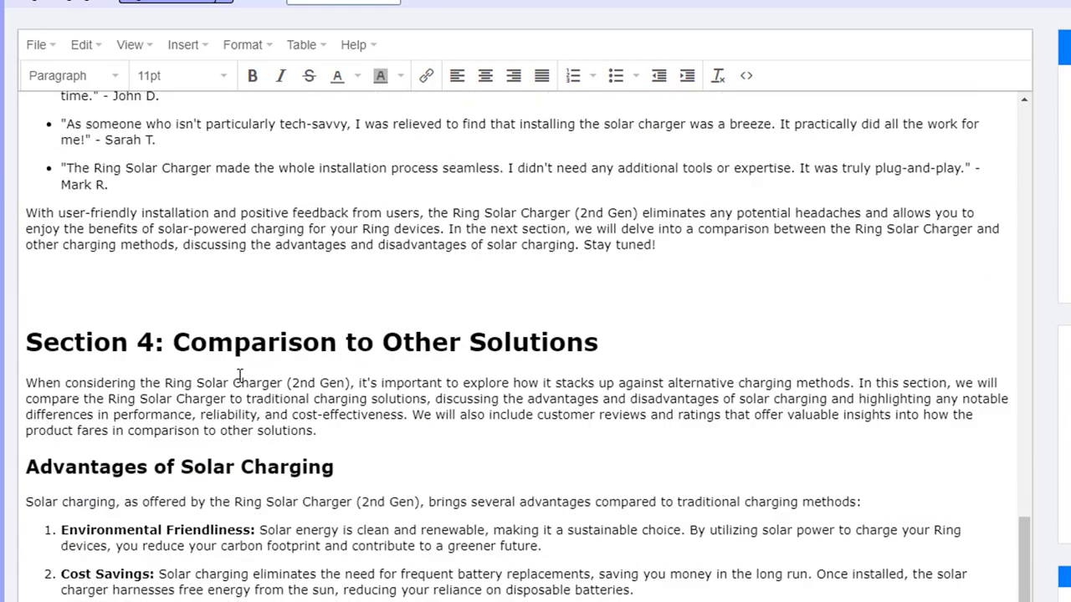
scroll(239, 376, down, 4)
scroll(239, 376, down, 1)
scroll(239, 375, down, 3)
scroll(240, 376, down, 4)
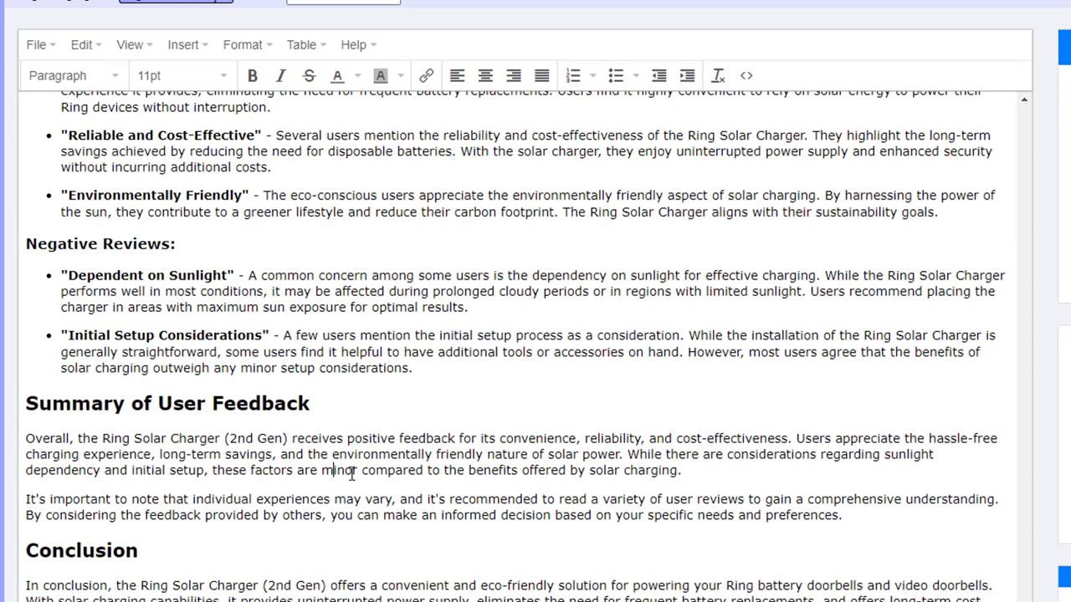
scroll(721, 489, down, 1)
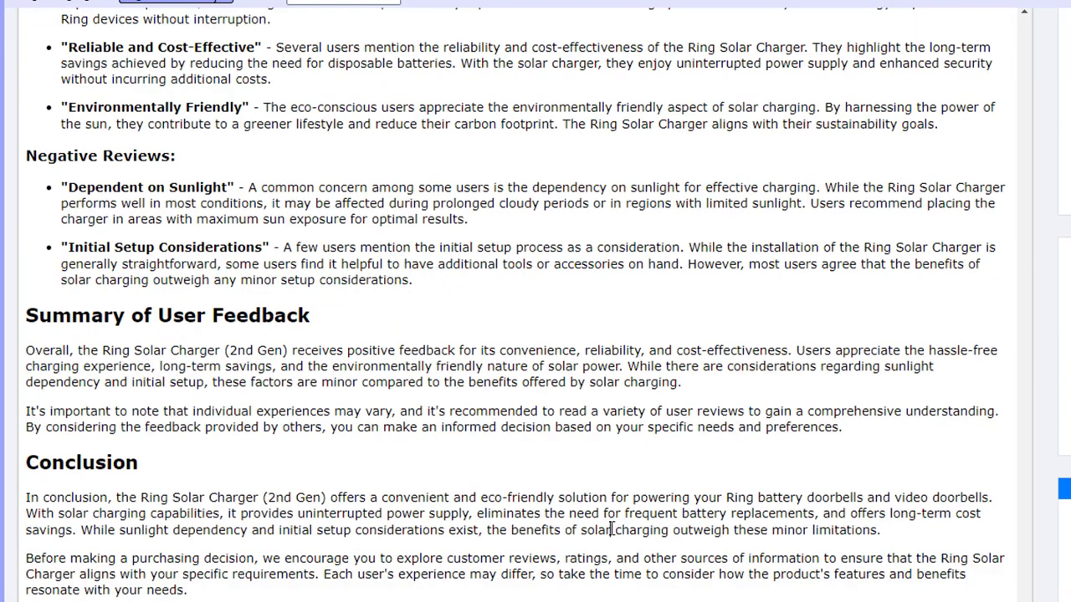
double_click(650, 529)
click(669, 530)
scroll(503, 351, up, 2)
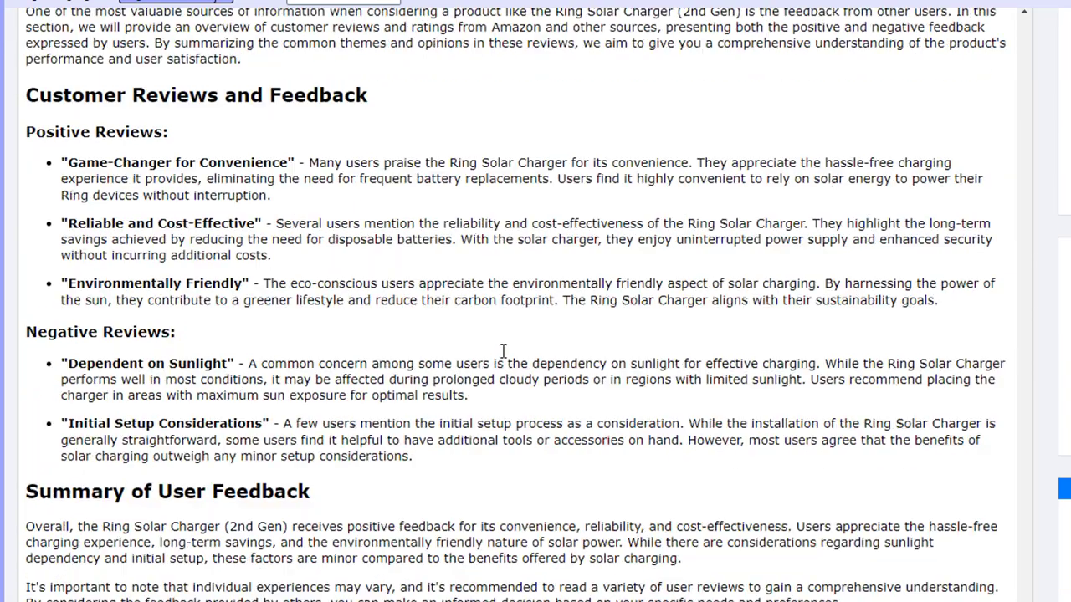
scroll(511, 371, up, 2)
scroll(510, 373, up, 6)
scroll(510, 373, up, 5)
scroll(510, 373, up, 3)
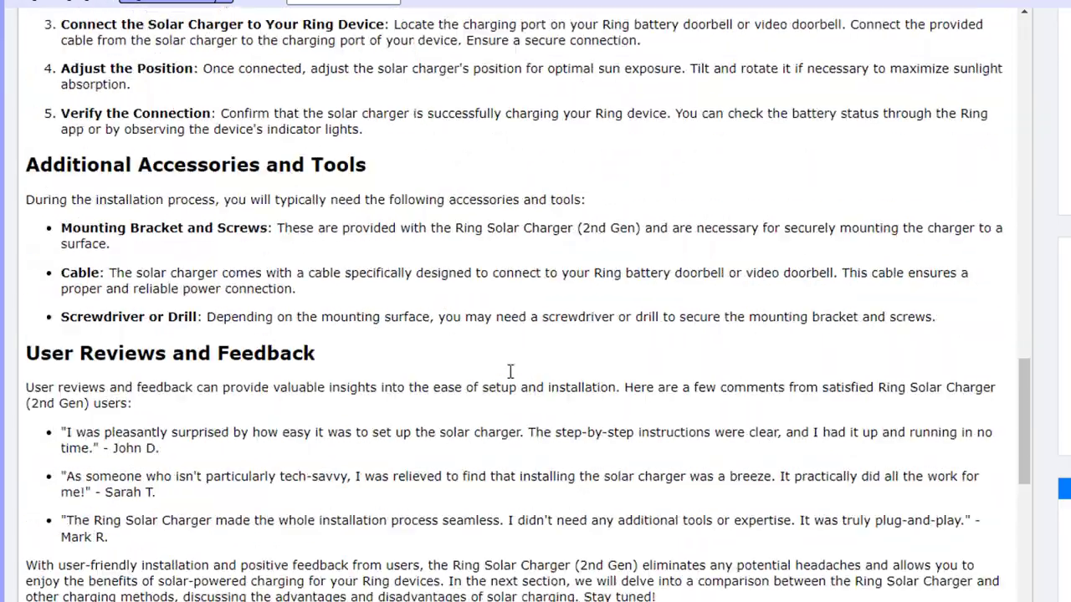
scroll(510, 372, up, 6)
scroll(510, 371, up, 5)
scroll(511, 371, up, 6)
scroll(510, 372, up, 4)
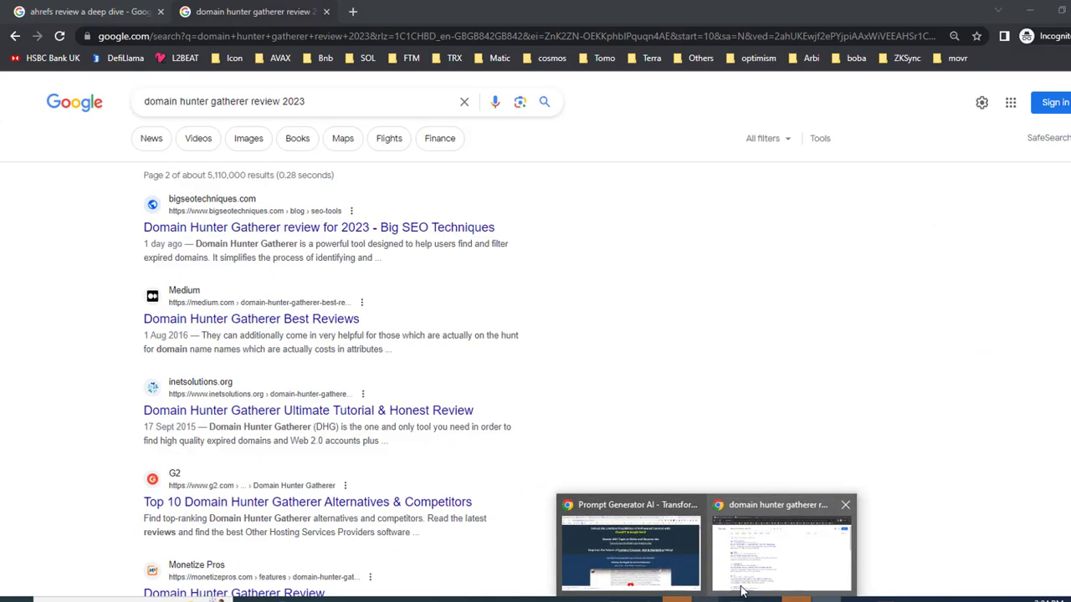
Open an Incognito tab and enter bigseotechniques.com as the address
click(741, 590)
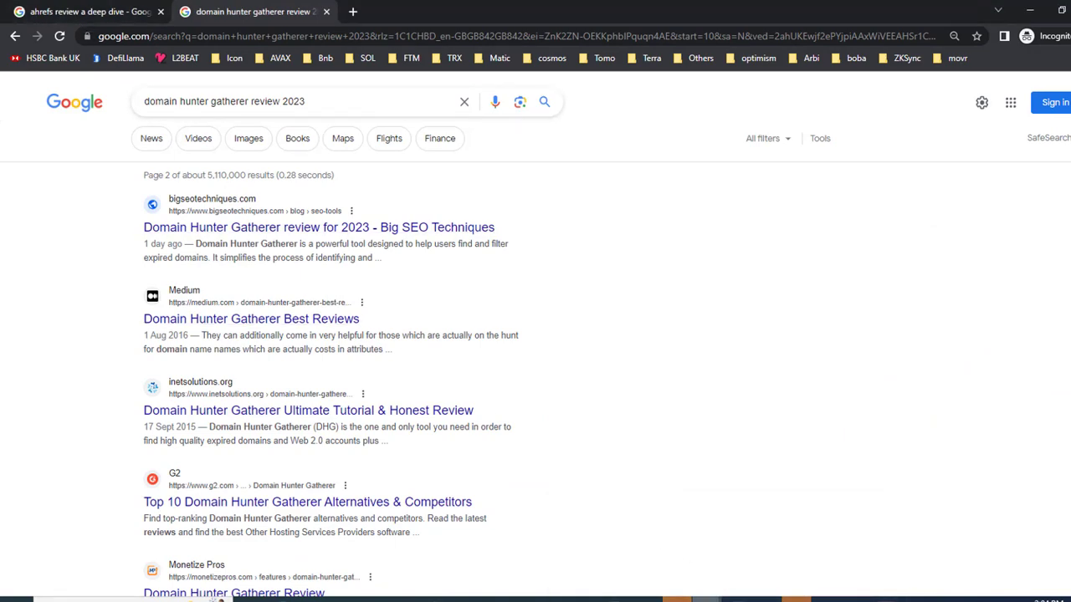
click(352, 12)
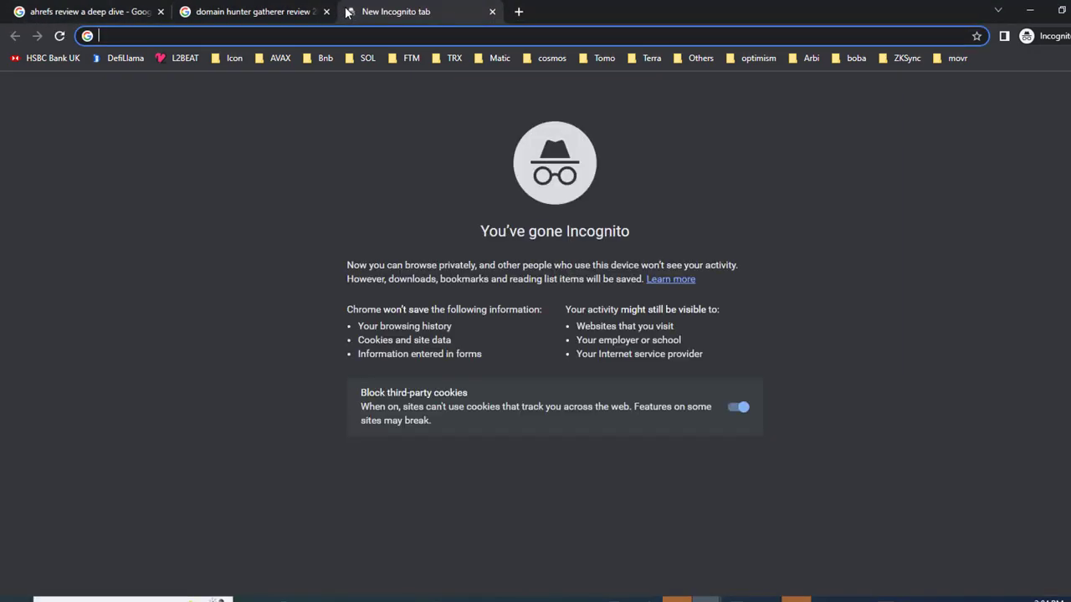
text(big)
key(Right)
text(b)
key(Return)
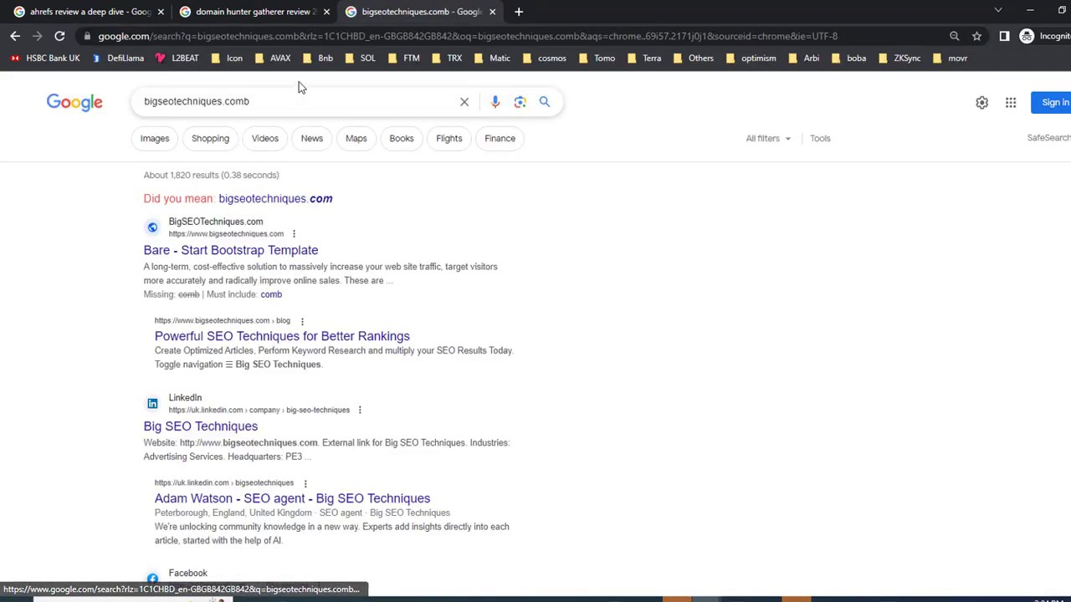
click(510, 36)
text(bigseotechniques.com)
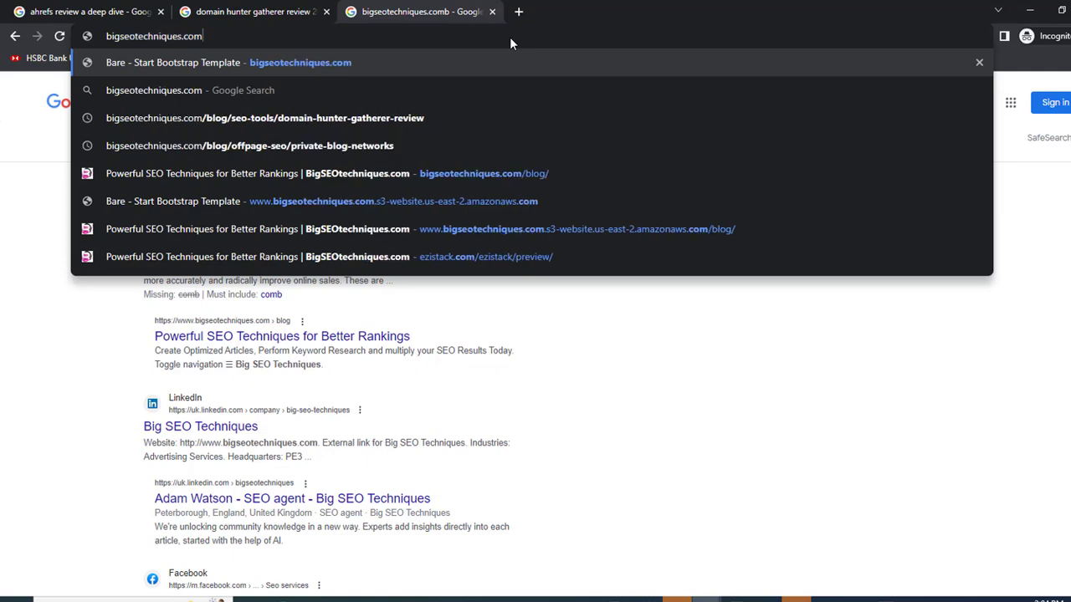
Open bigseotechniques.com/blog/ and scroll through its post cards
click(533, 177)
scroll(609, 352, down, 3)
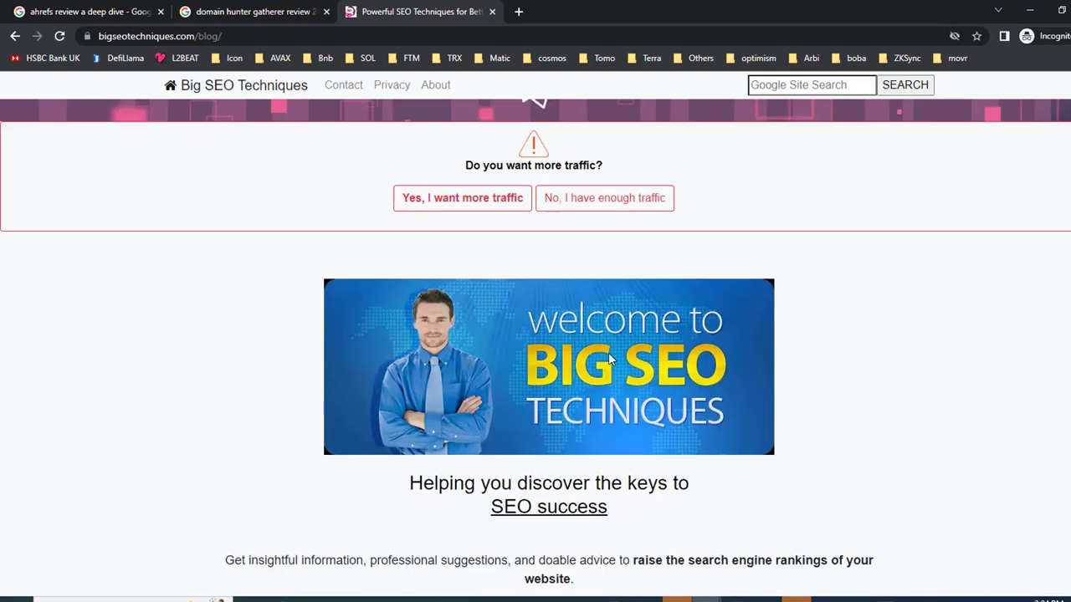
scroll(608, 352, down, 5)
scroll(608, 353, down, 5)
scroll(586, 386, down, 2)
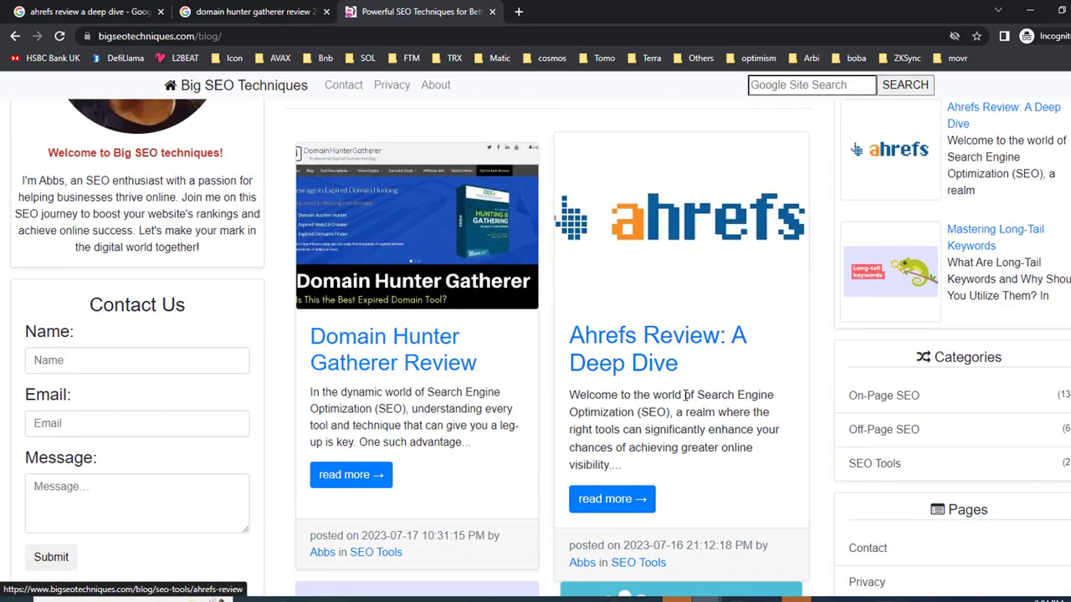
scroll(695, 377, down, 2)
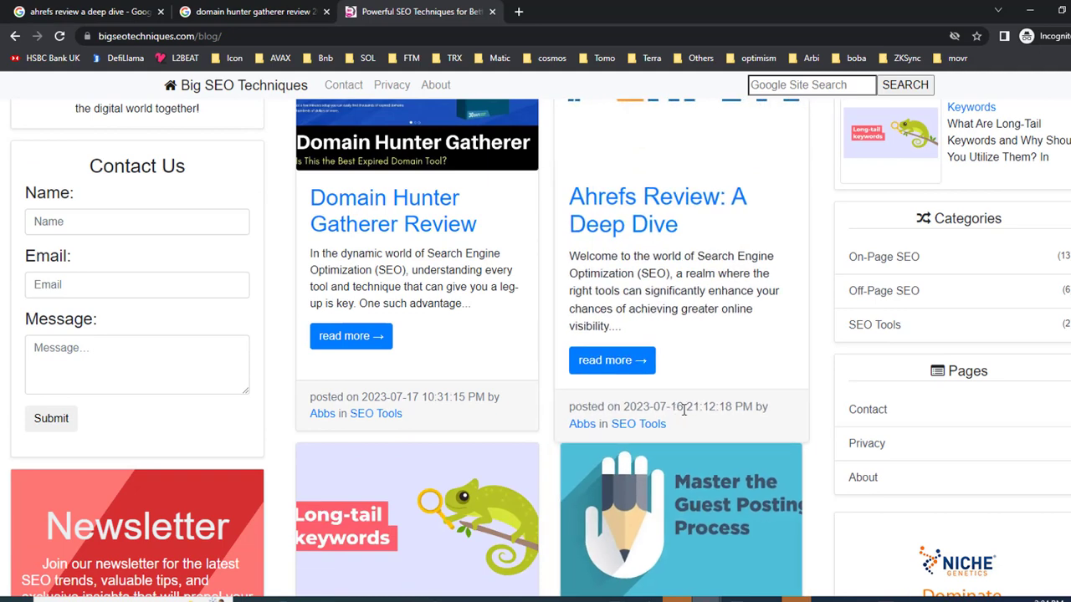
drag(682, 410, 519, 585)
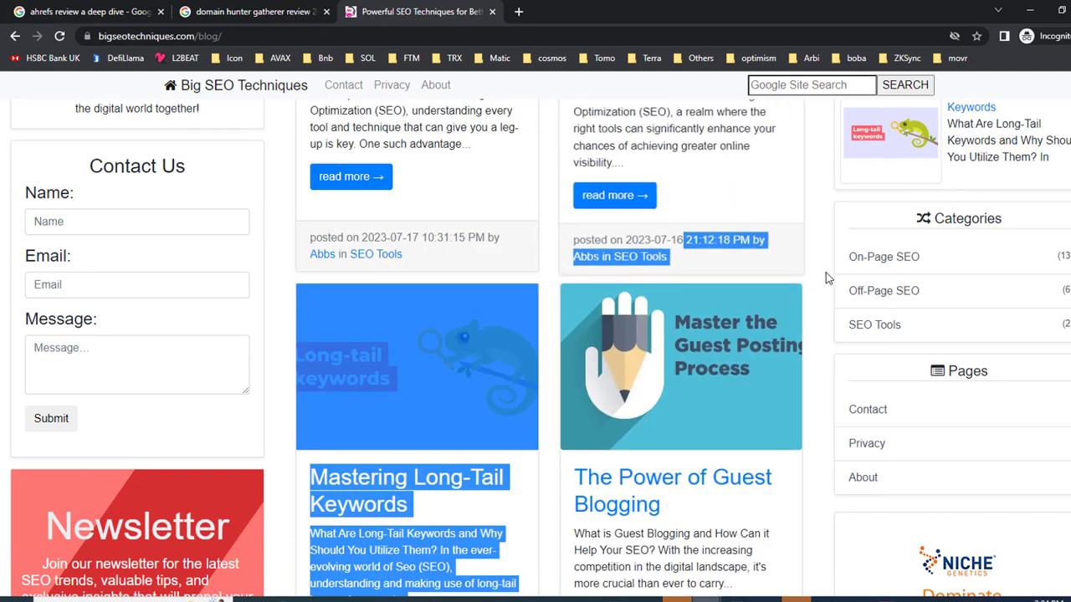
click(687, 264)
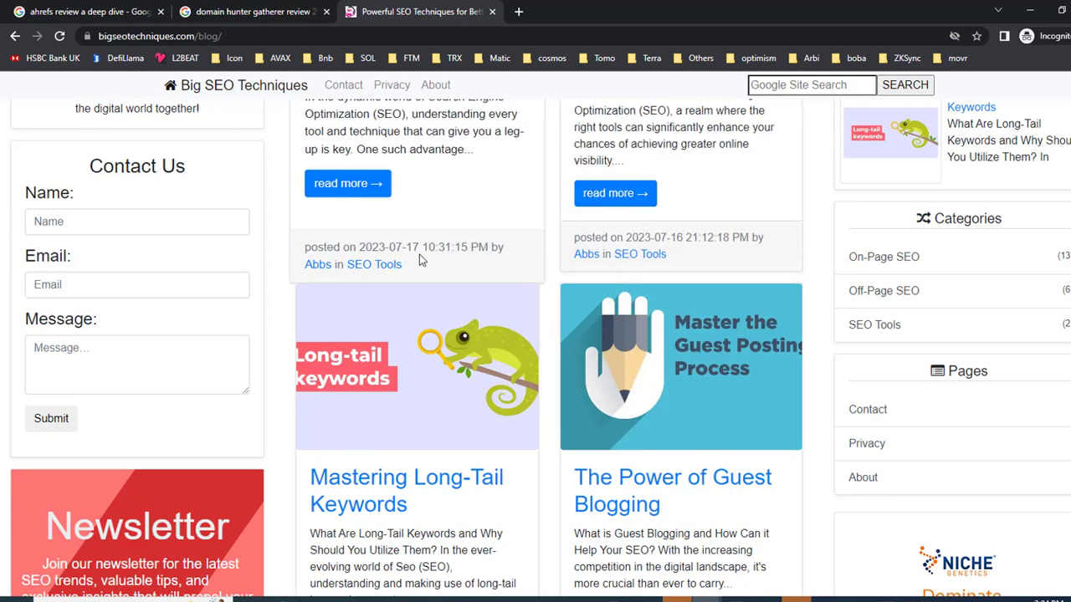
scroll(421, 259, up, 3)
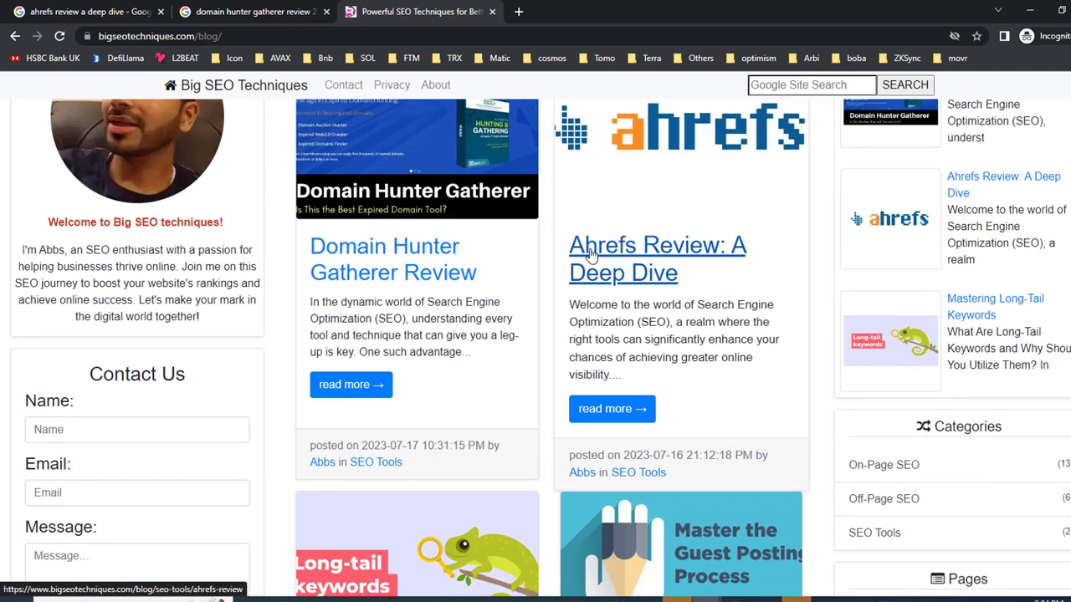
Open the Domain Hunter Gatherer Review post and note its 2023-07-17 date
click(321, 251)
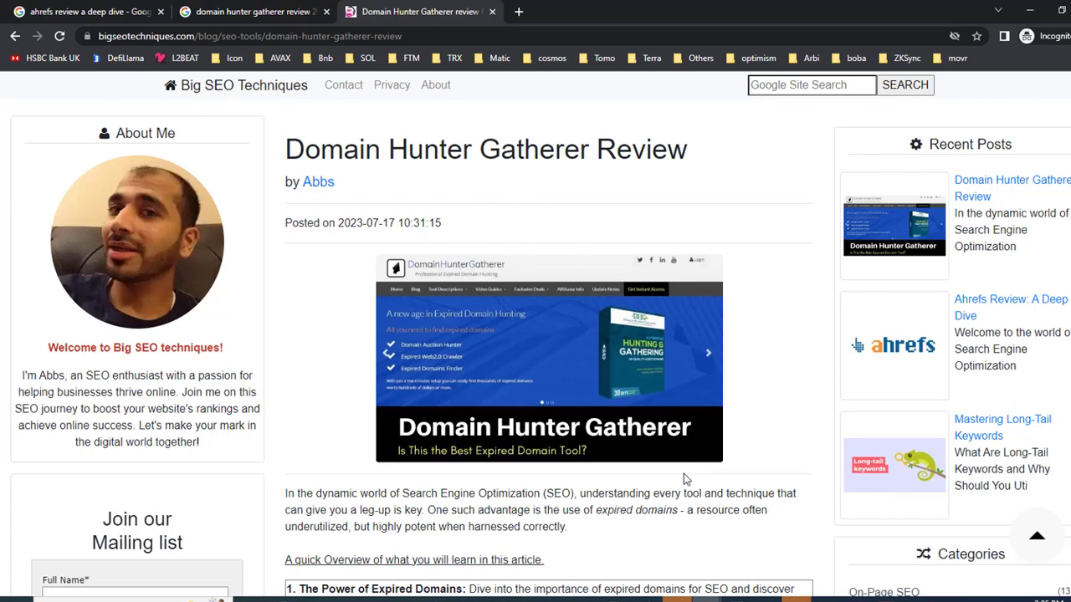
drag(388, 224, 397, 224)
scroll(643, 164, down, 2)
scroll(447, 226, up, 2)
Return to the Google tab showing the review ranked on page 2
click(251, 12)
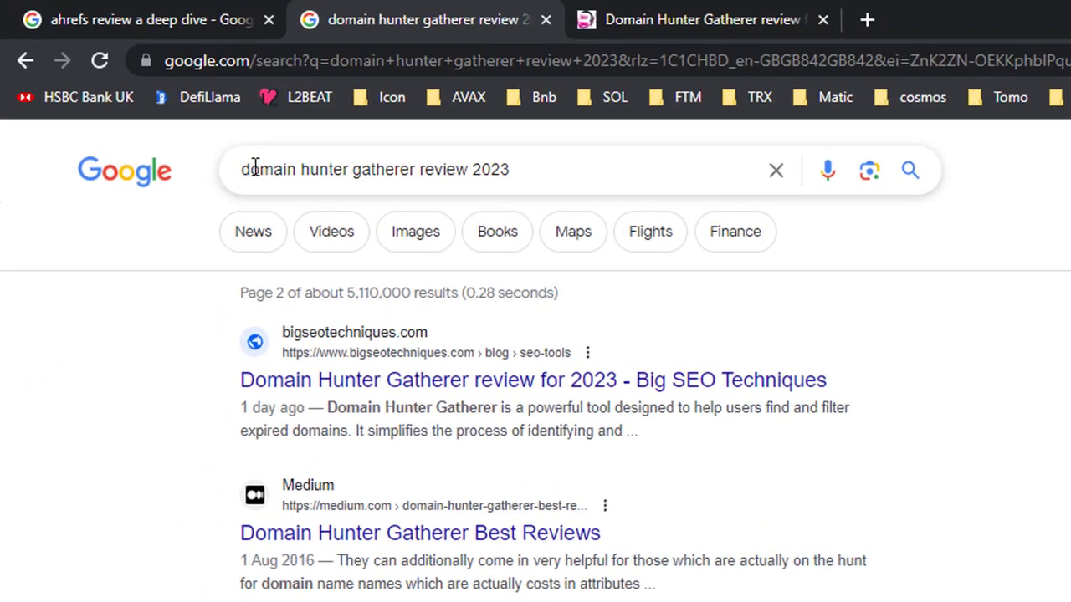
click(488, 169)
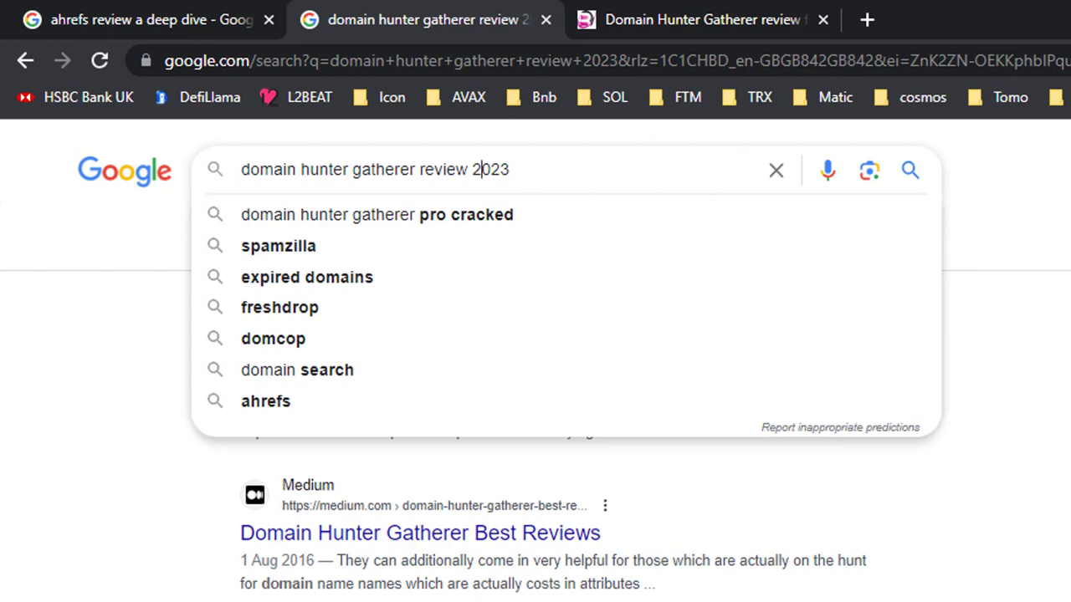
key(Escape)
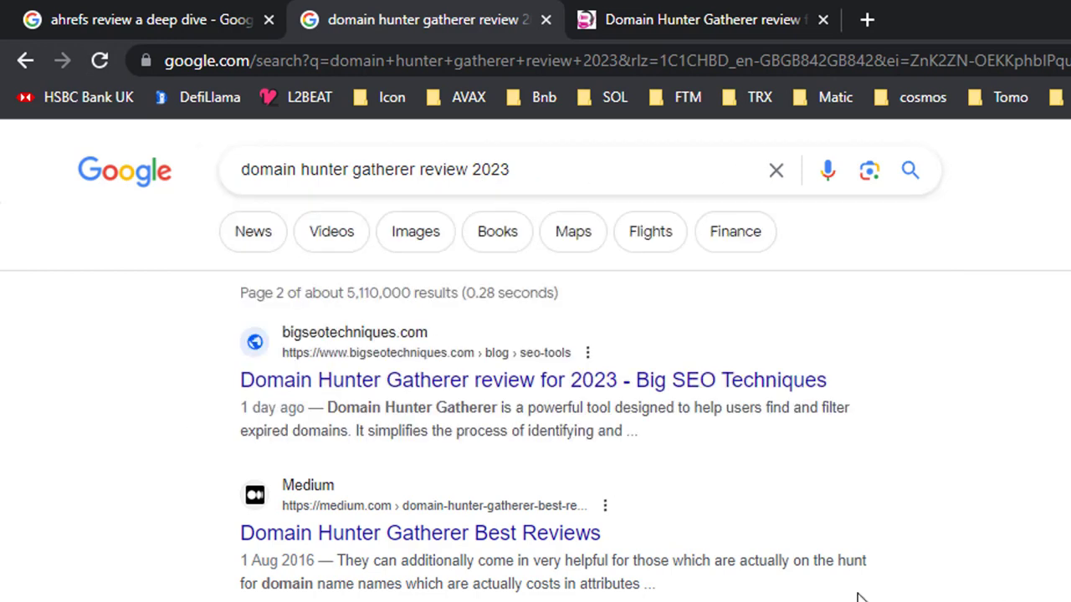
drag(248, 294, 326, 293)
click(327, 293)
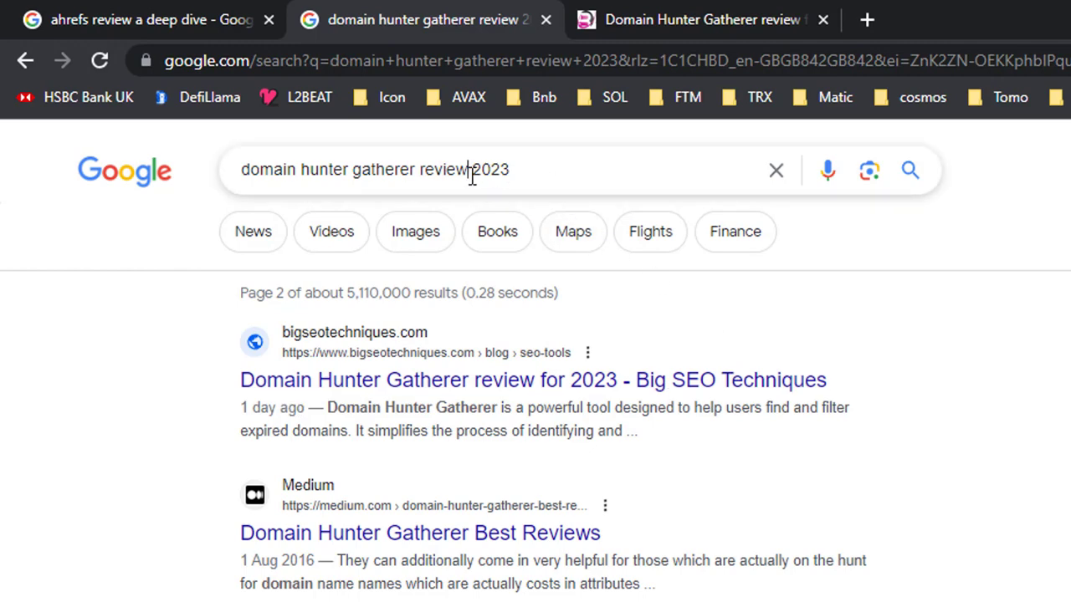
Delete '2023' from the query and rerun 'domain hunter gatherer review'
drag(472, 176, 592, 189)
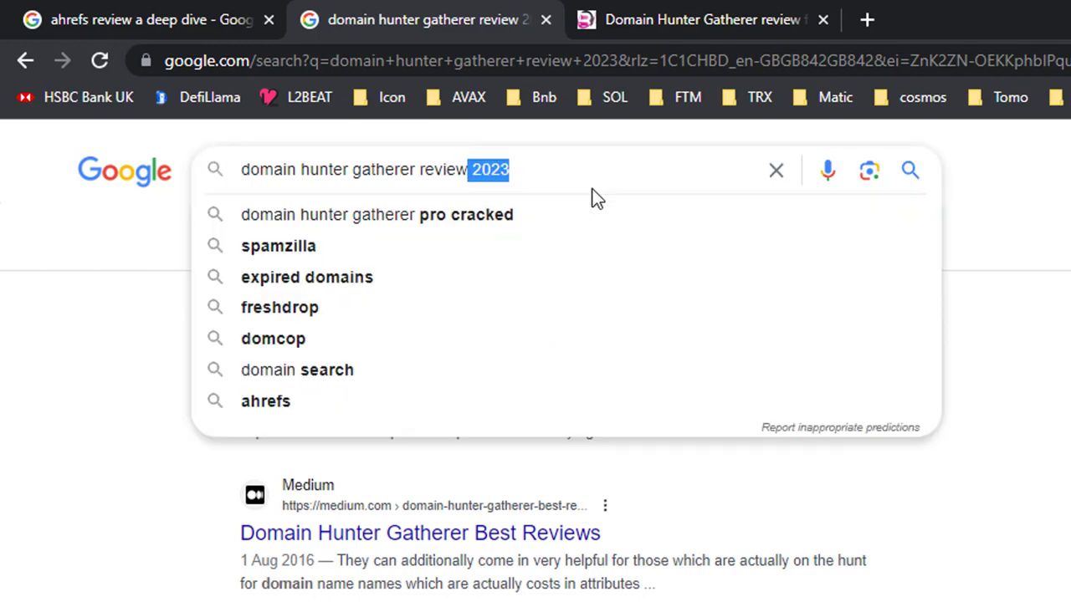
key(BackSpace)
key(Return)
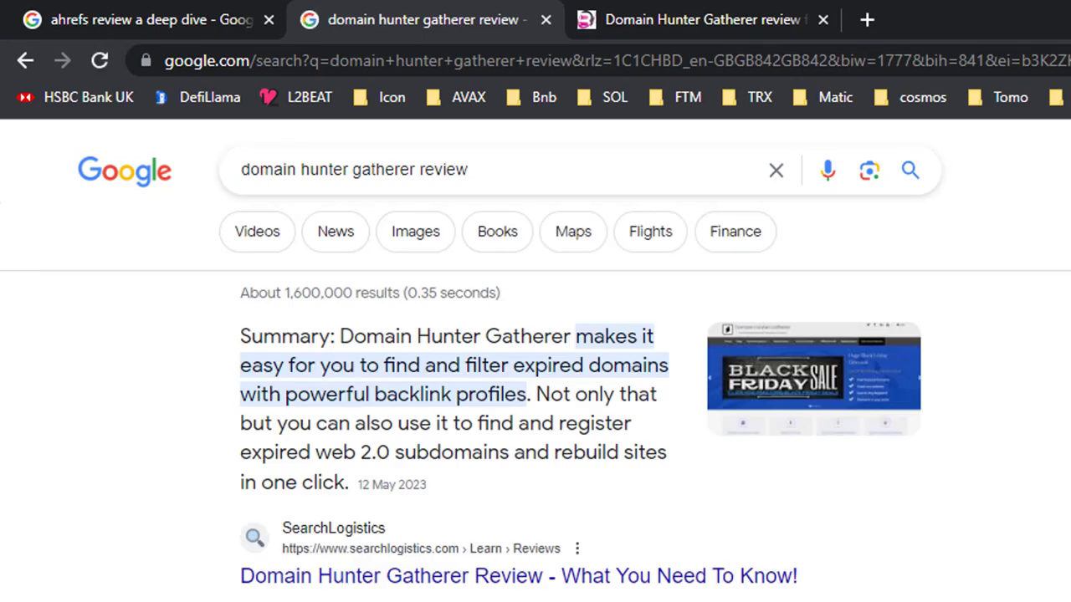
Scroll through results pages 1 and 2 for the yearless query
scroll(535, 377, down, 5)
scroll(535, 377, down, 5)
scroll(536, 376, down, 5)
scroll(535, 376, down, 3)
scroll(536, 376, down, 3)
scroll(535, 376, down, 1)
scroll(536, 377, down, 5)
scroll(535, 377, down, 3)
scroll(535, 376, down, 2)
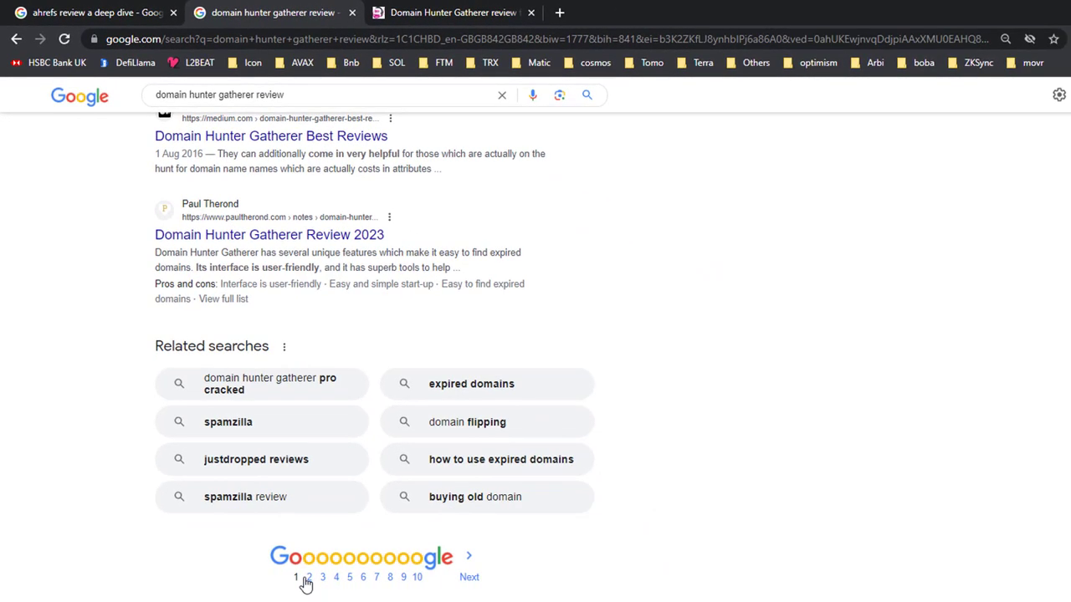
click(308, 580)
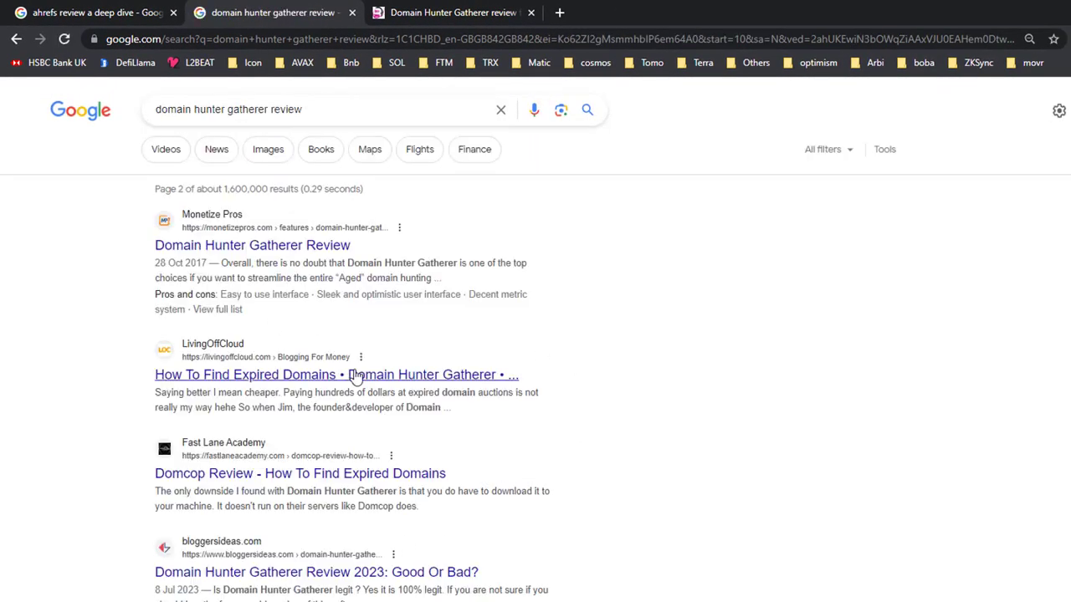
scroll(357, 393, down, 3)
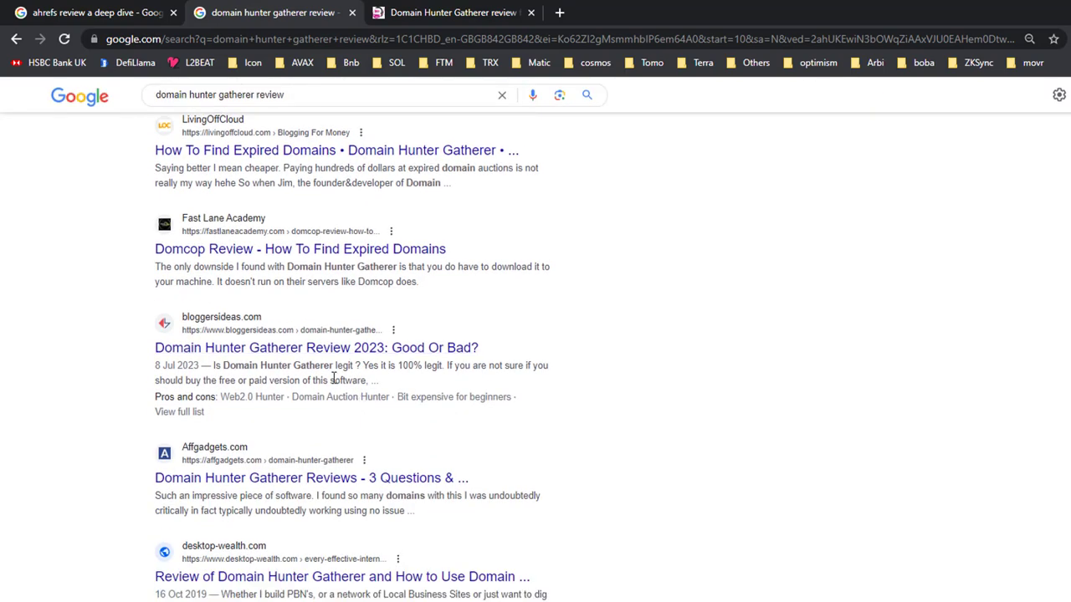
scroll(366, 463, down, 3)
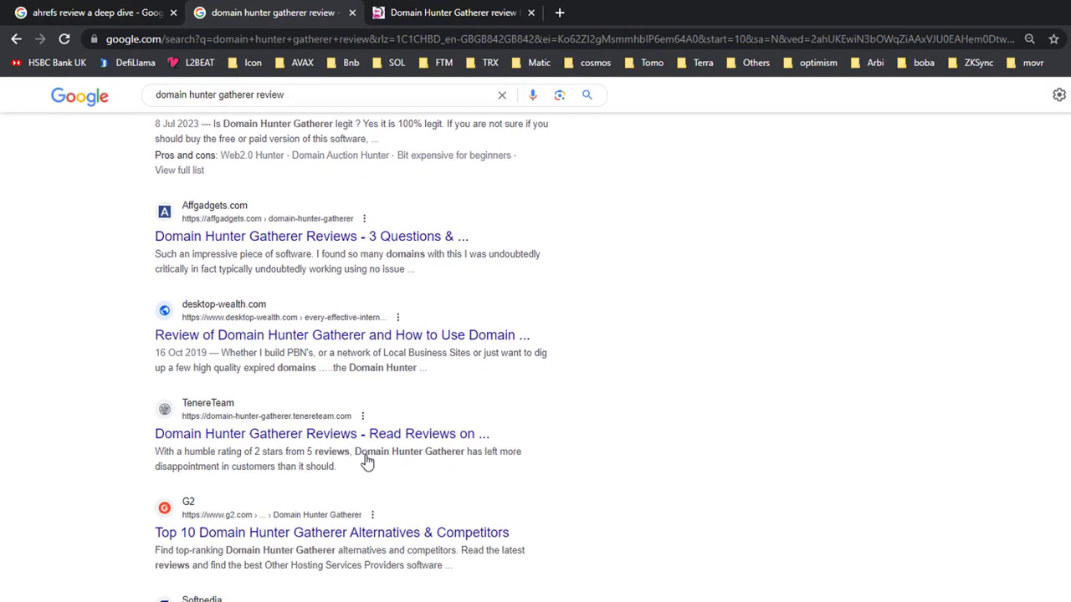
scroll(365, 463, down, 2)
scroll(366, 461, down, 2)
scroll(365, 471, down, 2)
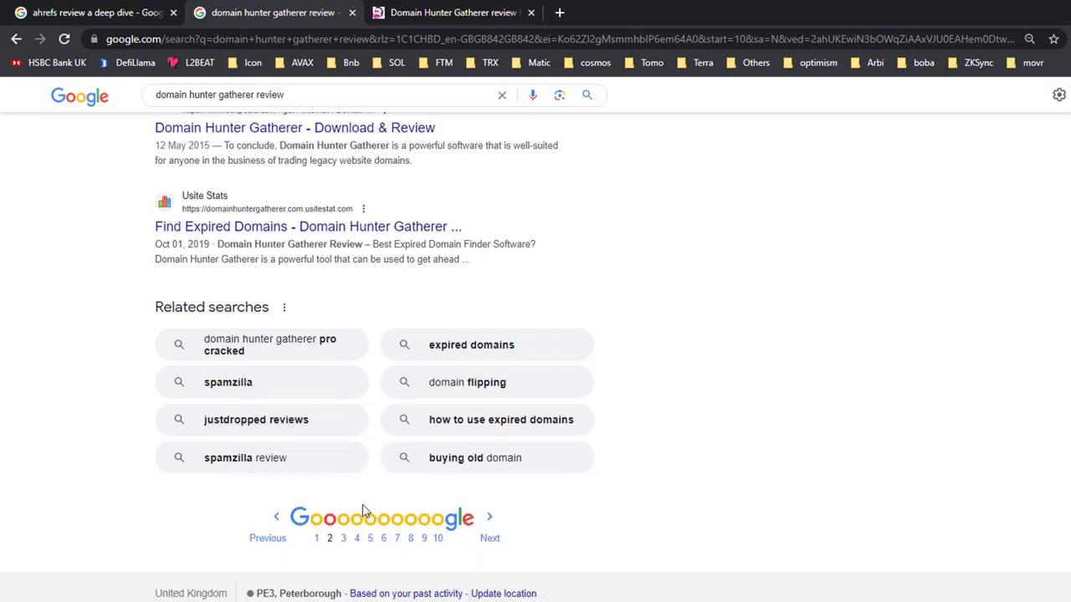
On results page 3, locate the Big SEO Techniques review dated 1 day ago
click(344, 540)
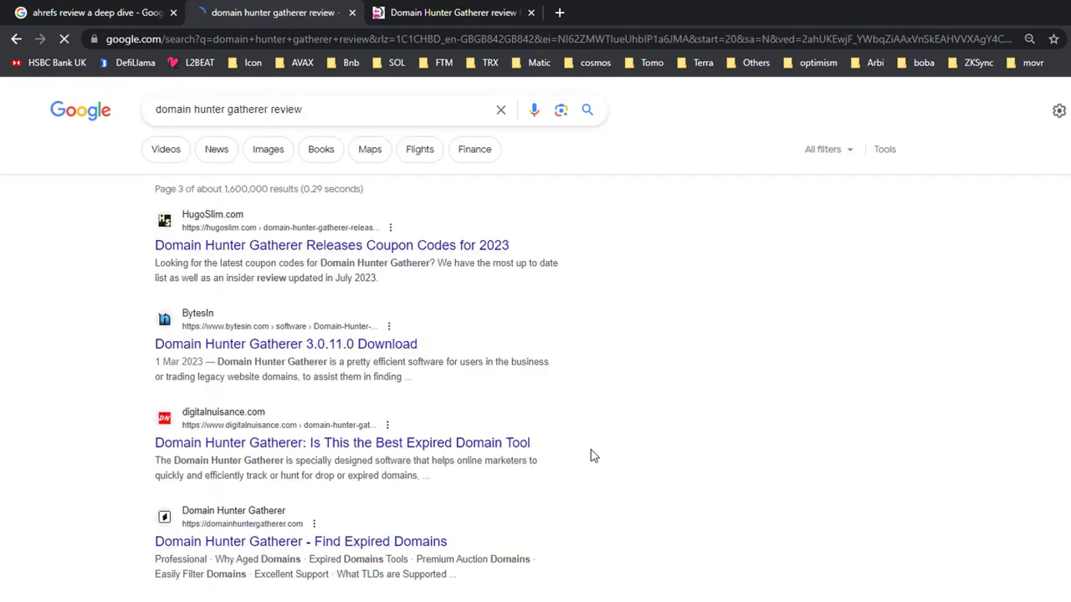
scroll(593, 456, down, 3)
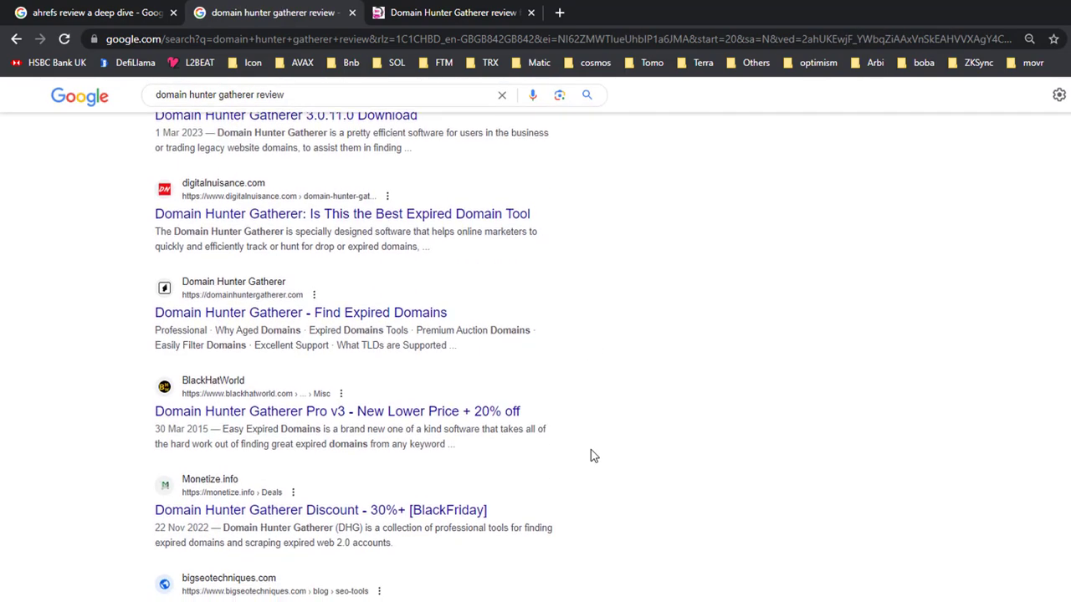
scroll(593, 456, down, 2)
scroll(593, 456, down, 3)
scroll(461, 437, down, 2)
scroll(421, 383, down, 4)
scroll(430, 433, down, 2)
scroll(468, 531, up, 1)
scroll(502, 535, up, 5)
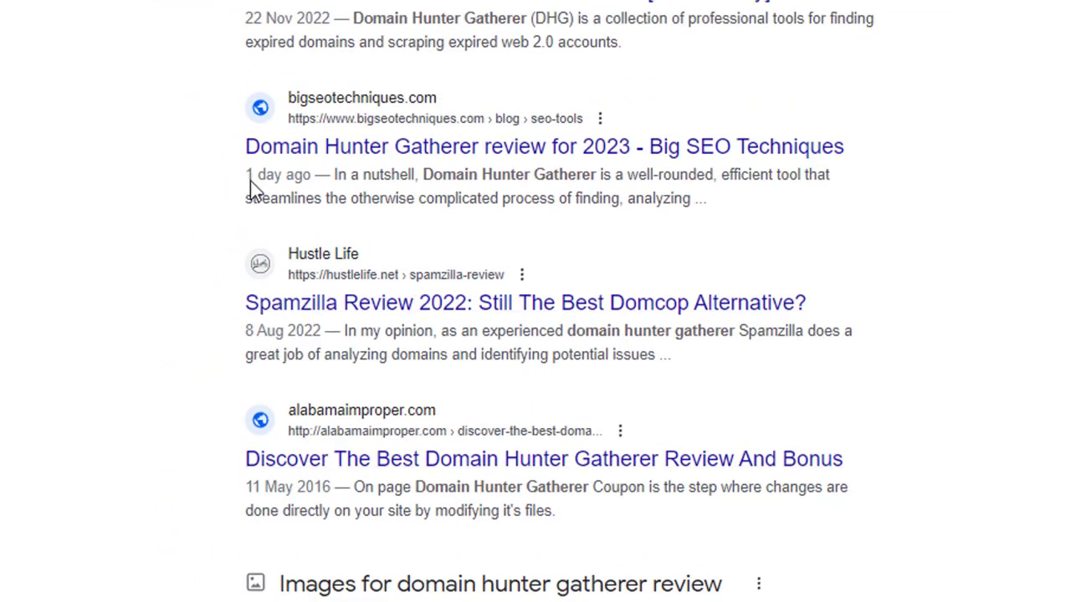
drag(246, 176, 303, 176)
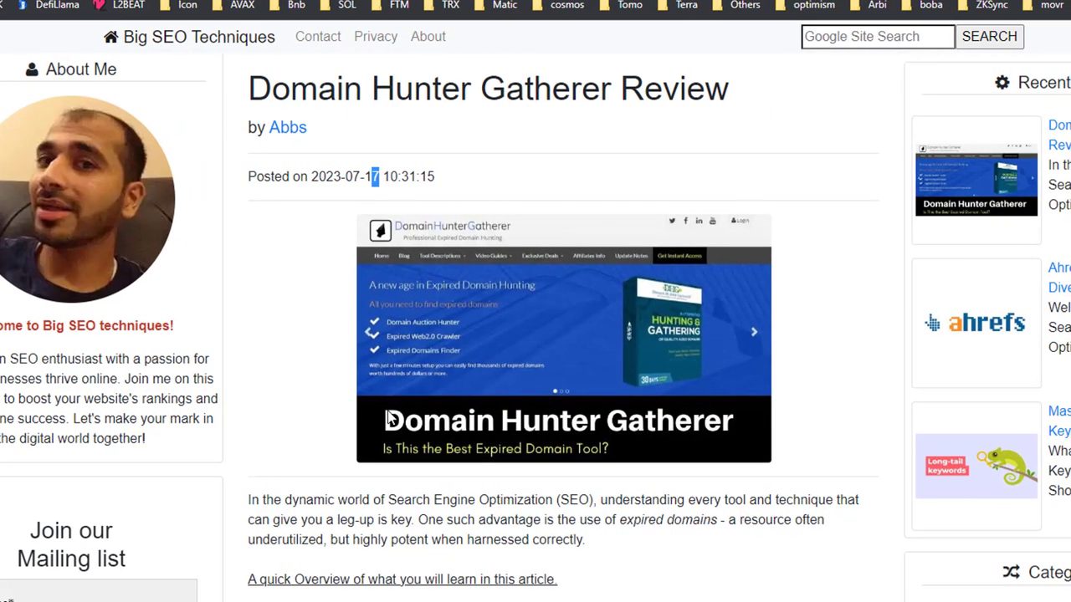
Highlight the review's quick overview list items in the article
scroll(276, 184, down, 5)
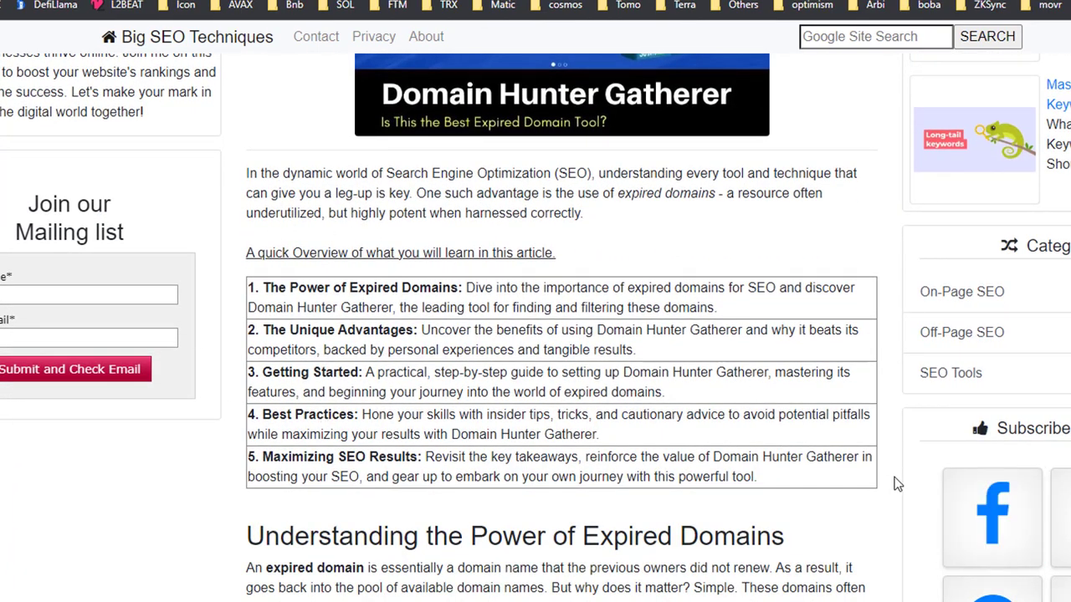
drag(889, 478, 283, 295)
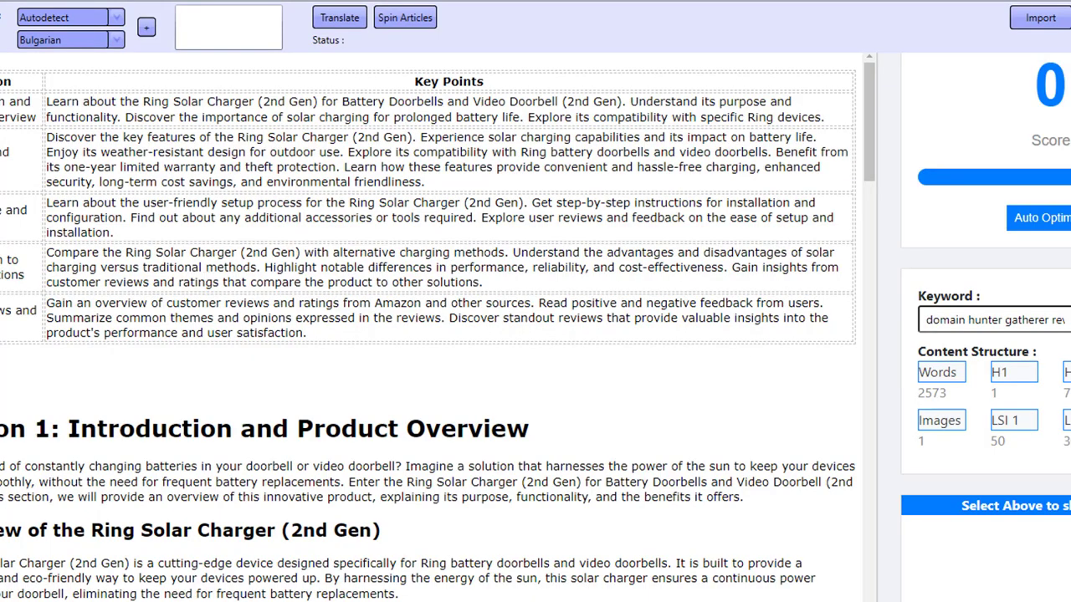
click(816, 577)
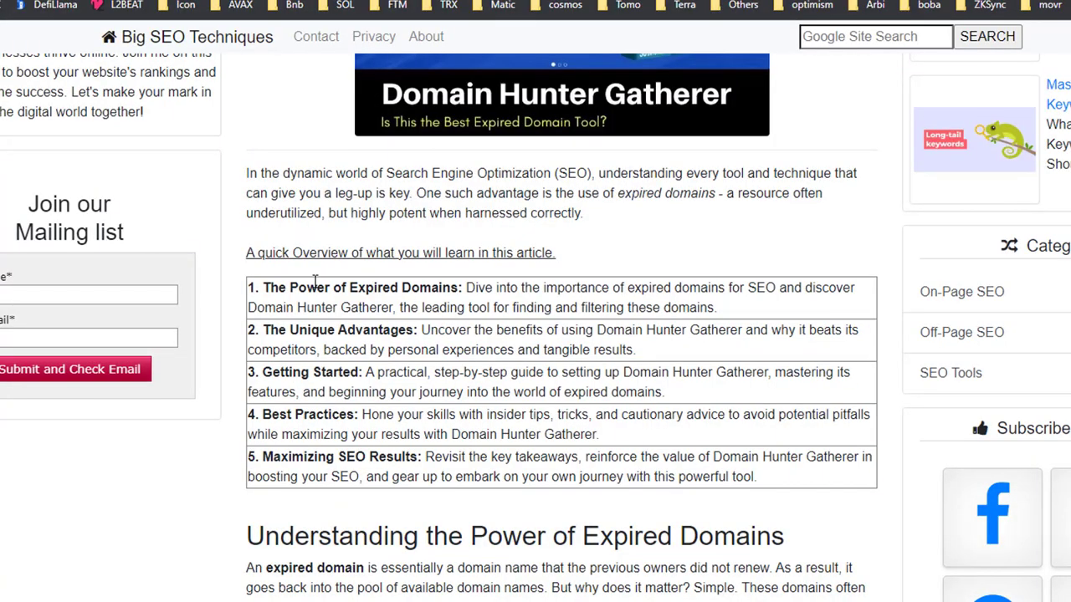
drag(315, 288, 757, 477)
click(650, 325)
drag(247, 253, 562, 254)
click(567, 305)
Scroll through the rest of the Domain Hunter Gatherer review
scroll(599, 369, down, 4)
scroll(487, 130, down, 2)
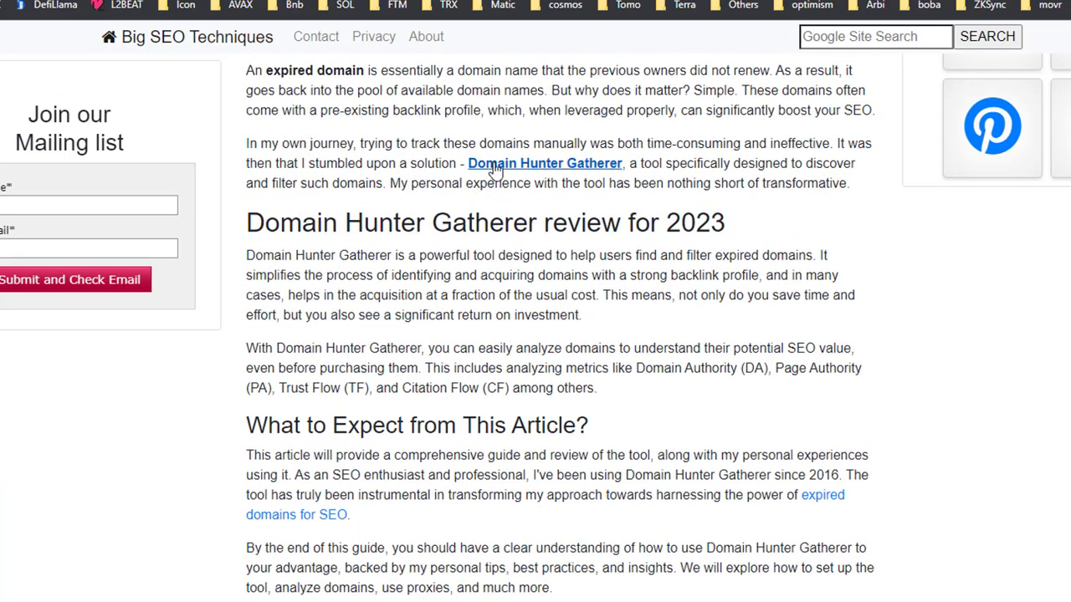
scroll(276, 527, down, 3)
scroll(285, 525, down, 2)
scroll(524, 461, down, 2)
scroll(523, 461, down, 4)
scroll(692, 468, down, 5)
scroll(524, 461, down, 5)
scroll(1035, 472, down, 4)
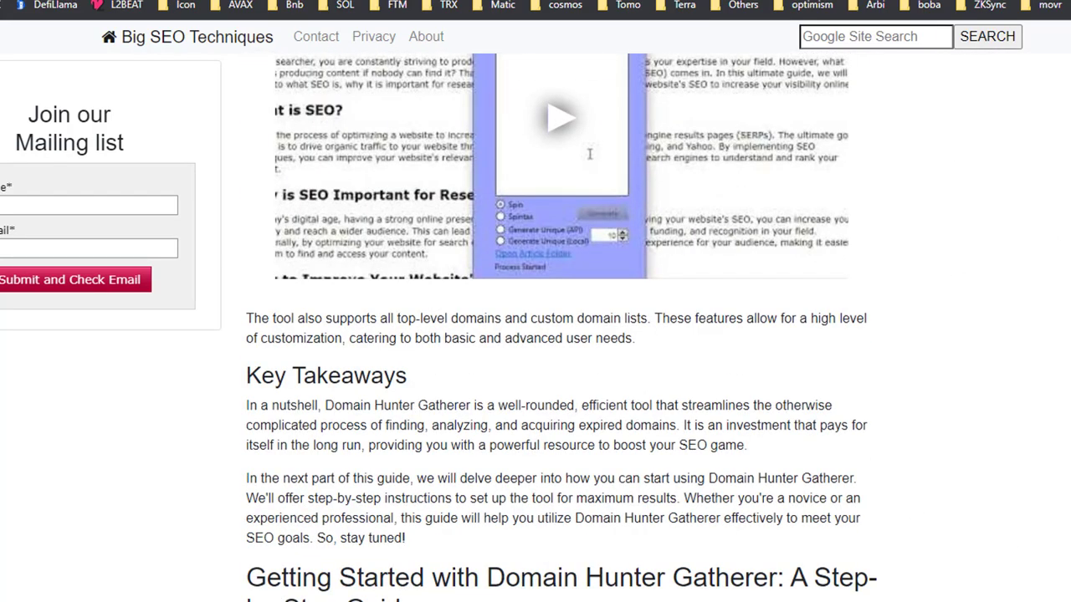
scroll(508, 366, up, 1)
scroll(508, 367, up, 8)
Open the Big SEO Techniques homepage and its 'Ahrefs Review: A Deep Dive' post
click(201, 39)
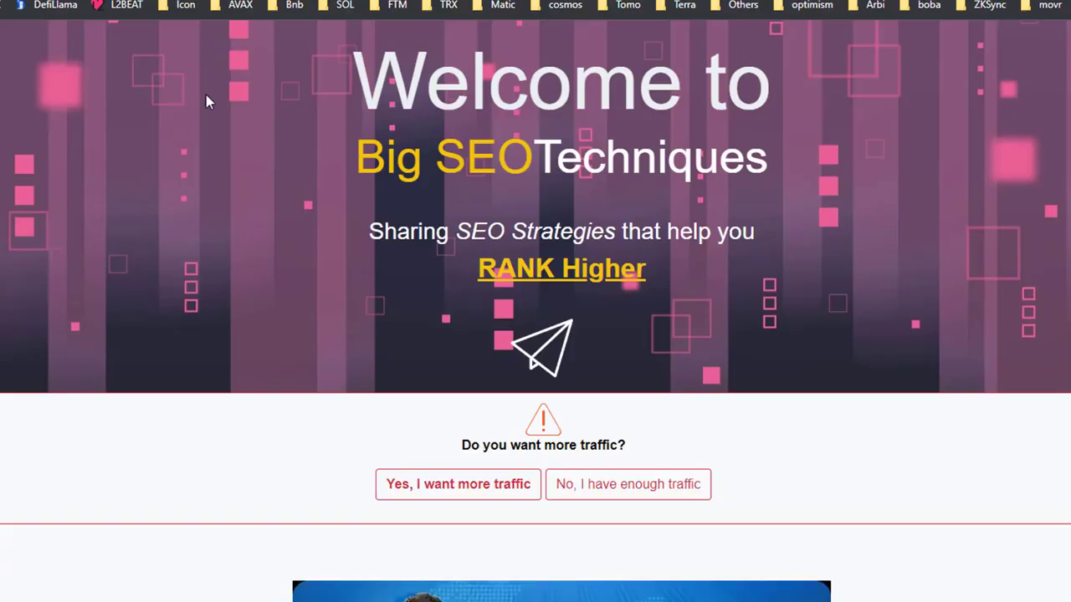
scroll(519, 466, down, 2)
scroll(519, 466, down, 5)
scroll(519, 466, down, 5)
scroll(519, 468, down, 5)
click(684, 350)
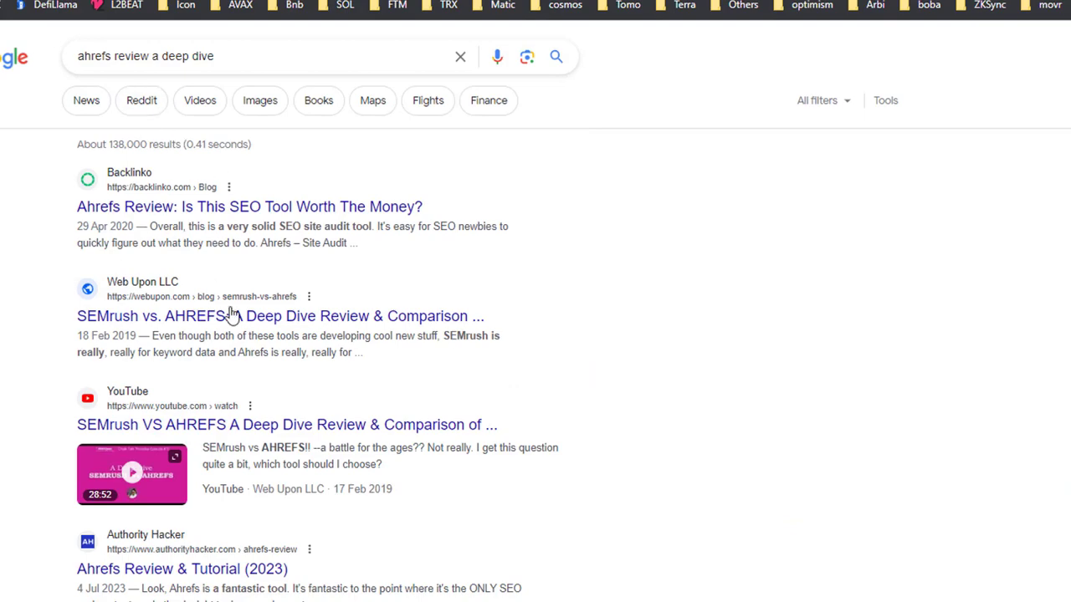
Review the Google results for 'ahrefs review a deep dive', highlighting the blog result's '2 days ago' date
scroll(275, 354, down, 3)
scroll(273, 352, down, 5)
scroll(273, 353, up, 2)
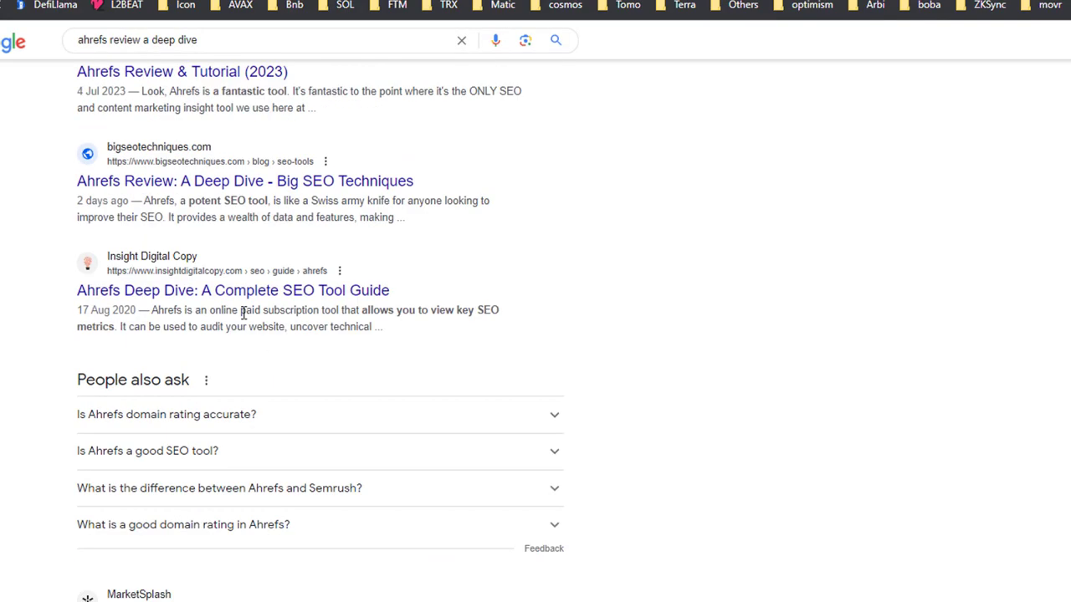
drag(77, 206, 166, 211)
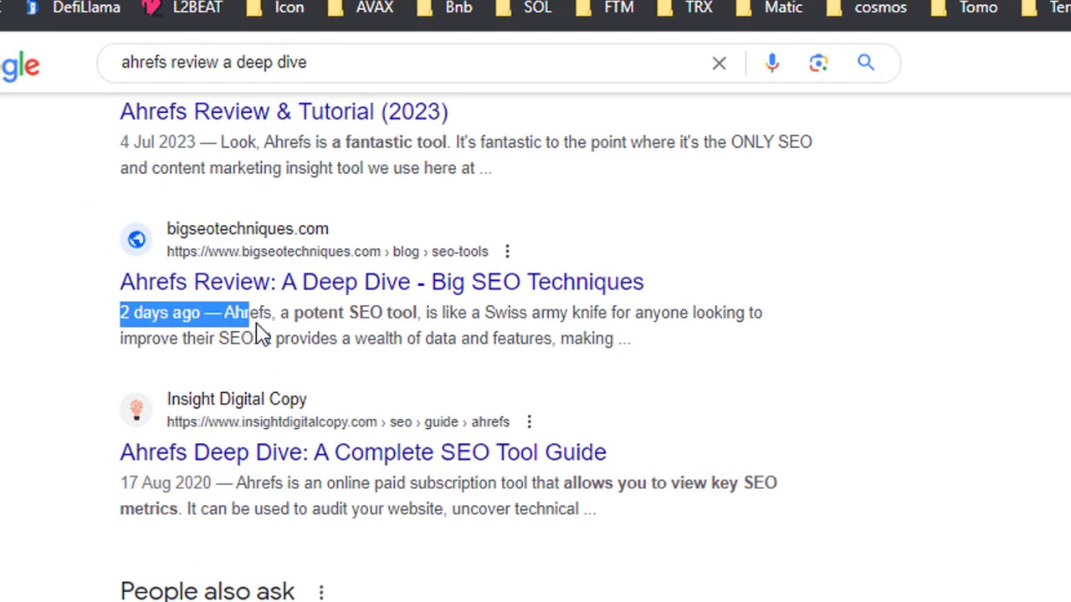
scroll(274, 512, down, 3)
scroll(274, 512, down, 5)
scroll(274, 512, down, 3)
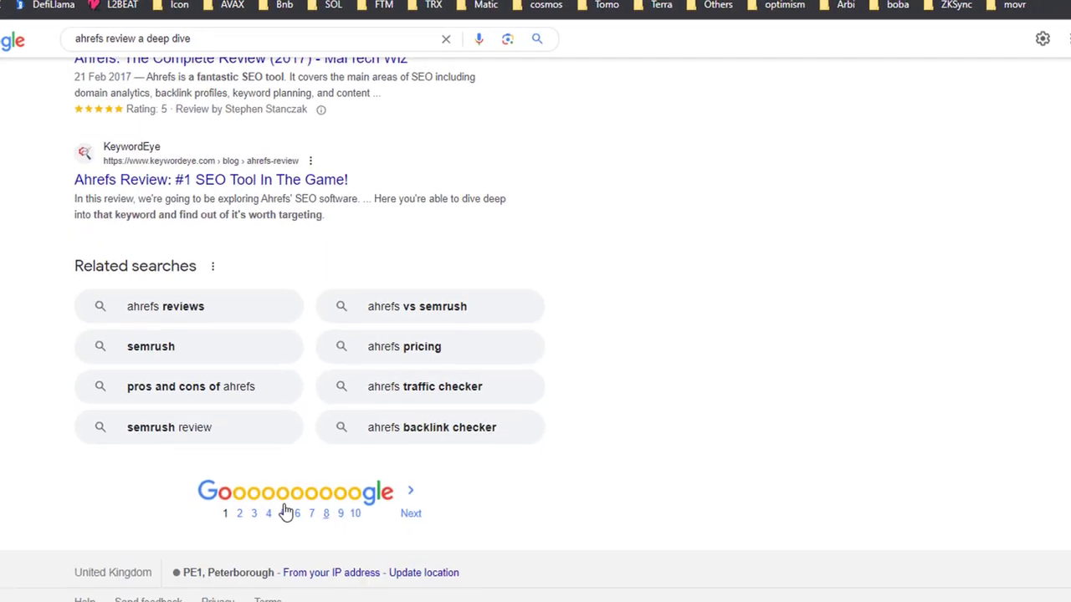
scroll(410, 539, up, 2)
scroll(410, 539, up, 5)
scroll(412, 538, up, 4)
scroll(410, 539, up, 4)
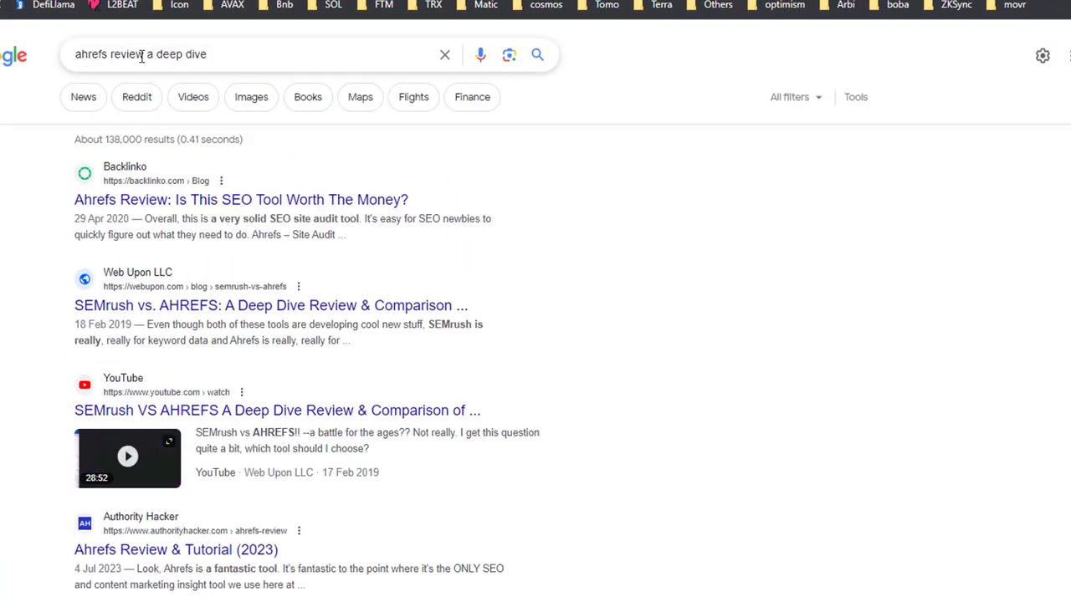
click(213, 56)
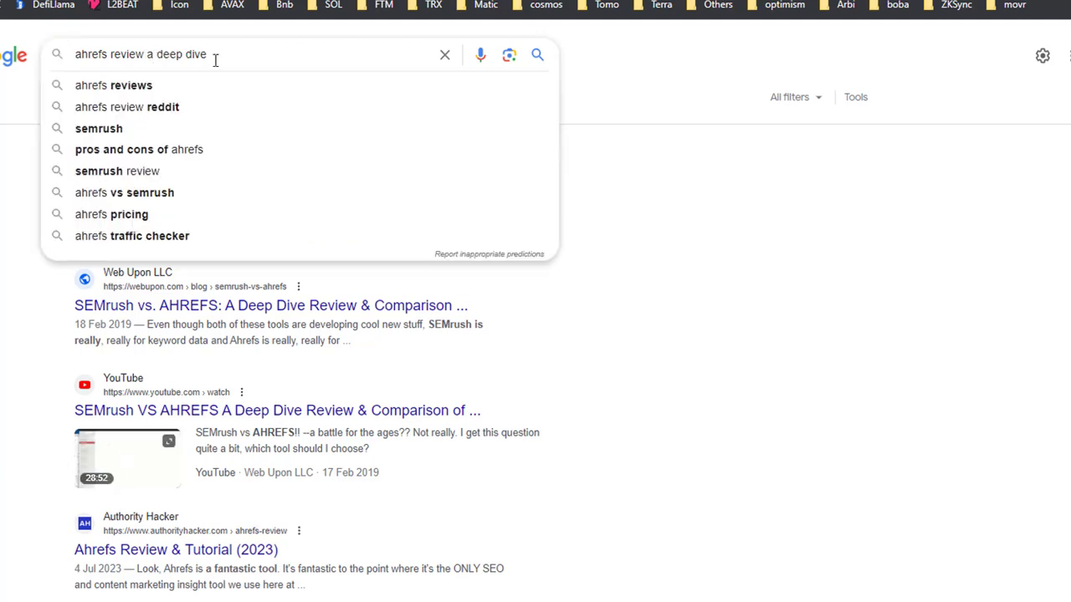
click(816, 335)
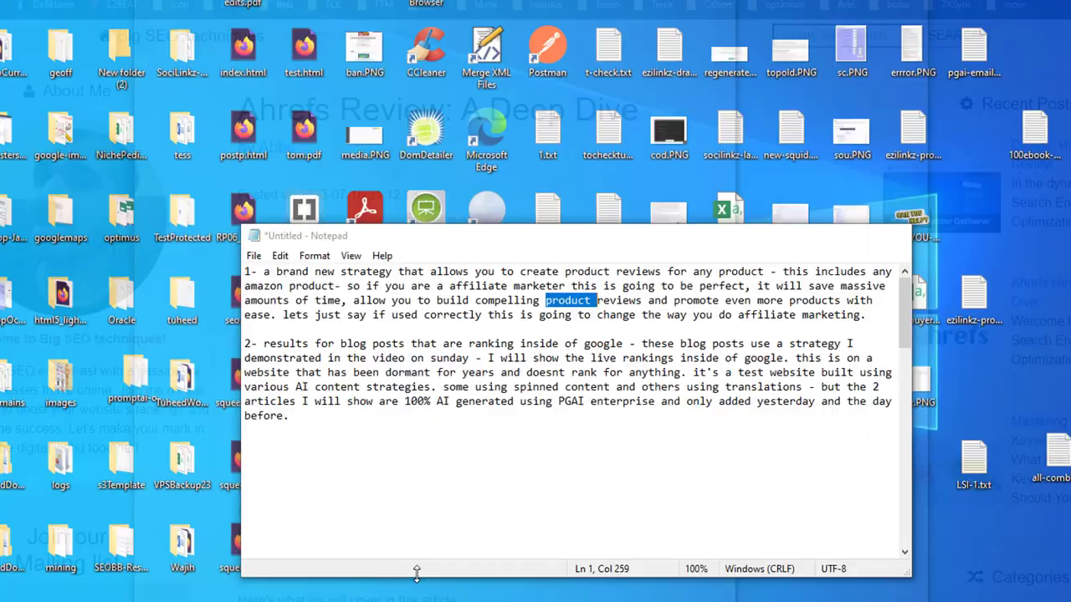
Highlight the Notepad sentence about AI-generated articles, then return to the Ahrefs blog article
click(402, 581)
drag(350, 392, 594, 400)
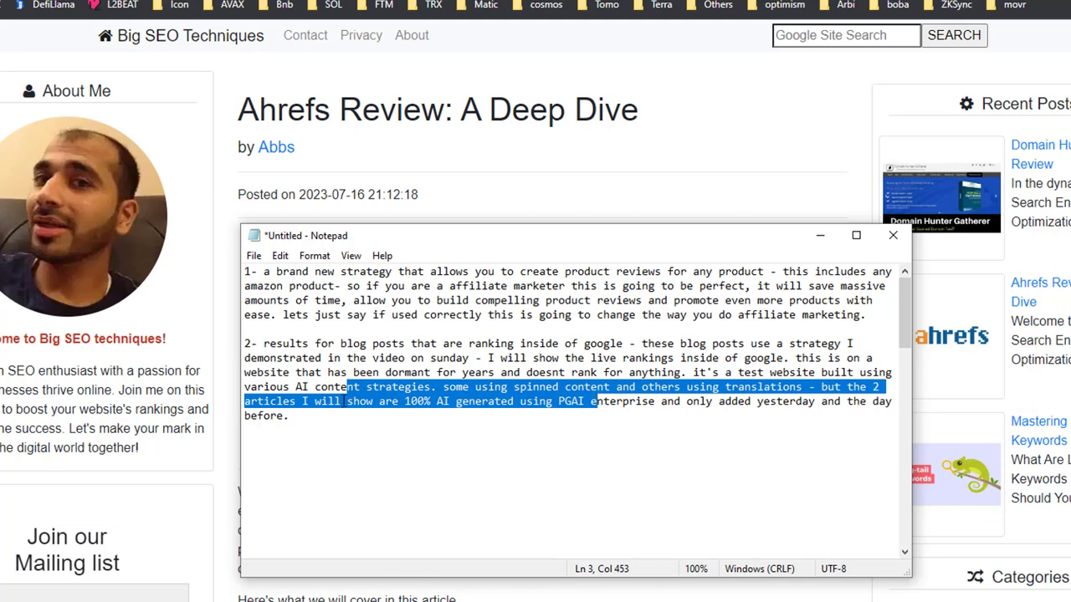
click(753, 161)
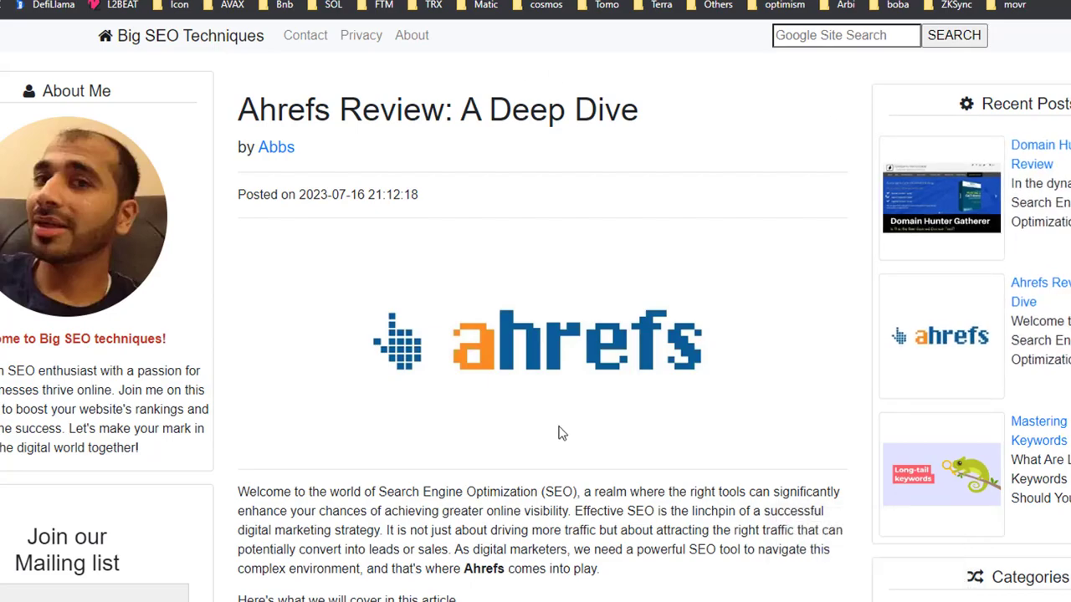
Read the Ahrefs review down to its Lite, Standard, Advanced and Agency pricing plans
scroll(560, 433, down, 3)
scroll(564, 426, down, 3)
scroll(566, 426, down, 3)
scroll(566, 426, up, 2)
scroll(565, 426, down, 3)
scroll(565, 426, down, 5)
scroll(566, 427, down, 2)
scroll(566, 426, down, 6)
scroll(566, 426, down, 3)
scroll(565, 428, down, 6)
scroll(567, 433, down, 4)
scroll(567, 434, down, 1)
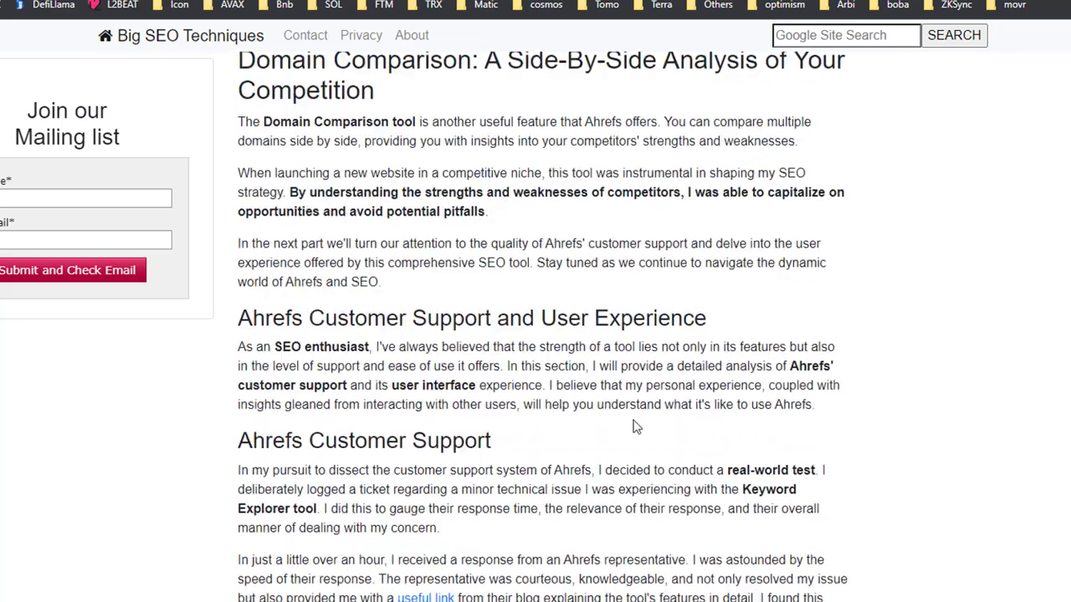
scroll(615, 518, down, 1)
scroll(627, 510, down, 3)
scroll(636, 504, down, 3)
scroll(641, 502, down, 2)
scroll(641, 502, down, 1)
scroll(639, 507, down, 2)
scroll(640, 506, down, 3)
scroll(640, 506, down, 2)
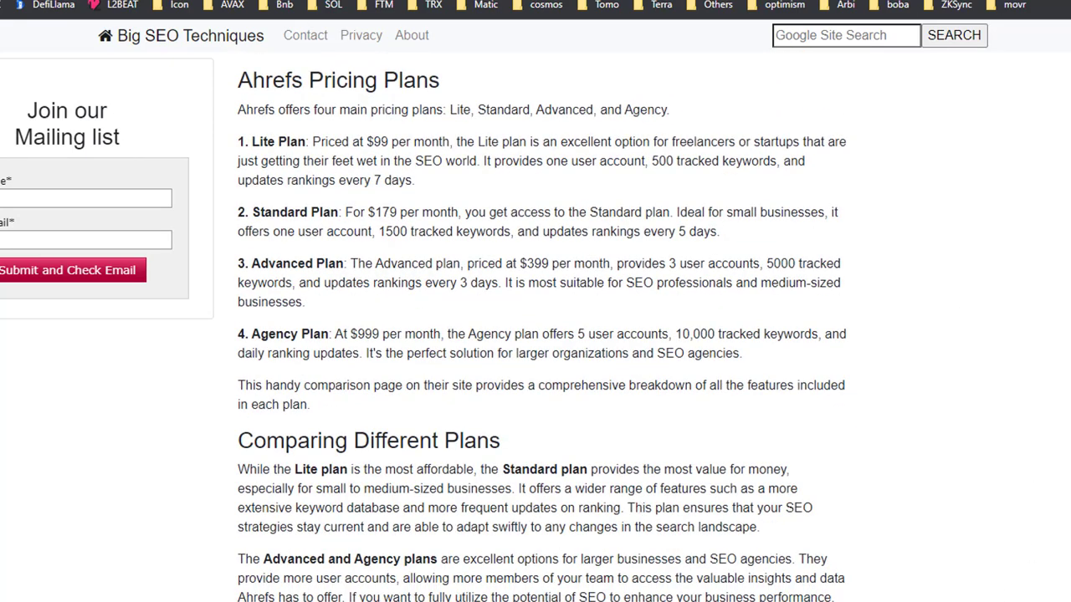
Scroll the sales page to 'See What Other Marketers Are Saying' and inspect a testimonial image's menu
click(697, 595)
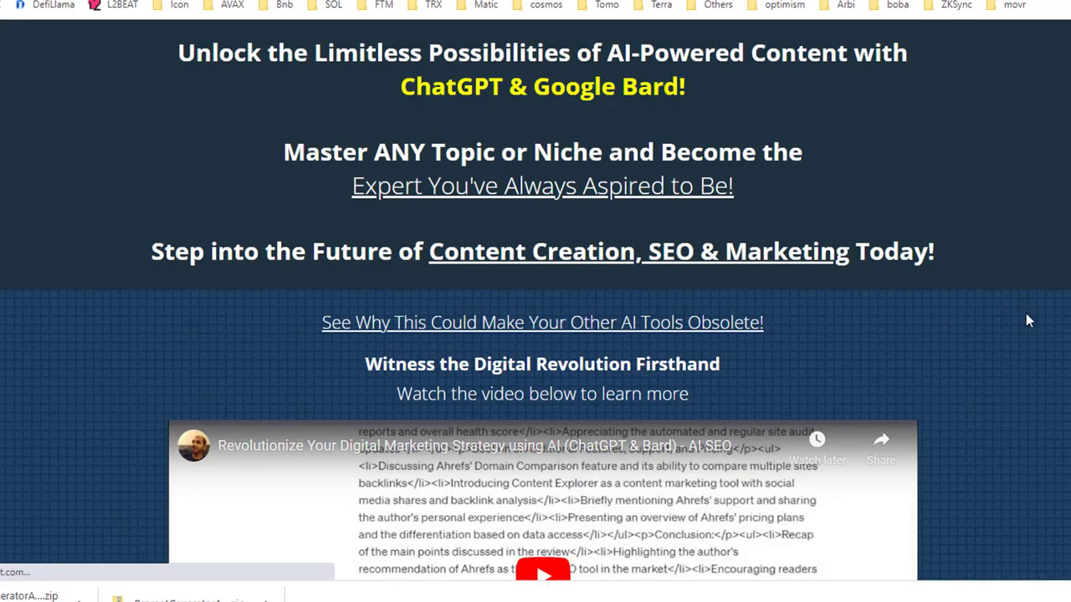
scroll(1025, 314, down, 2)
scroll(1026, 323, down, 3)
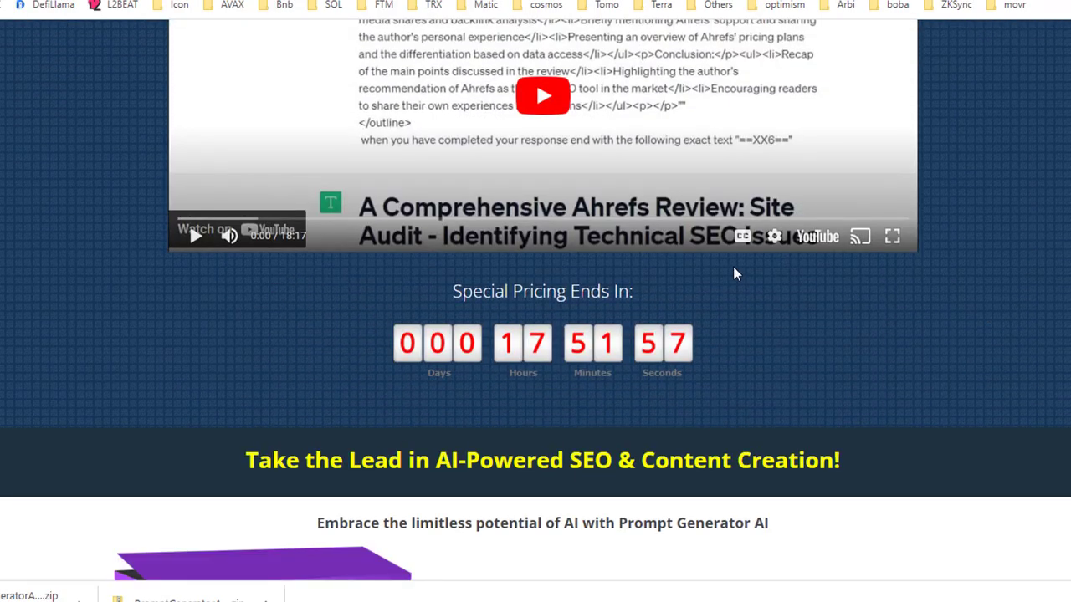
scroll(773, 371, down, 3)
scroll(795, 371, down, 3)
scroll(795, 370, down, 5)
scroll(795, 370, down, 5)
scroll(795, 371, down, 5)
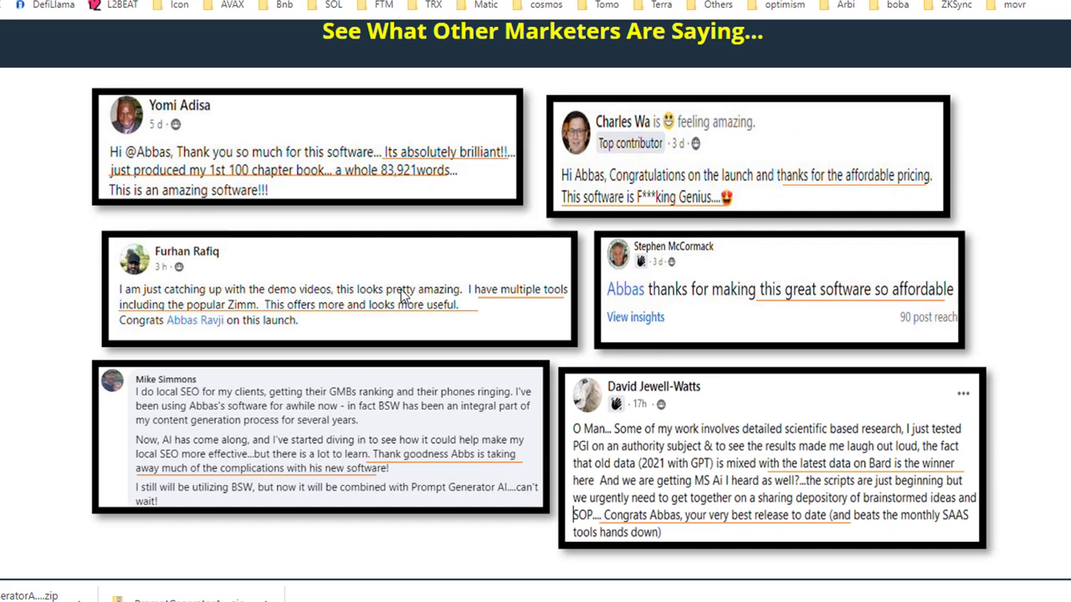
right_click(402, 295)
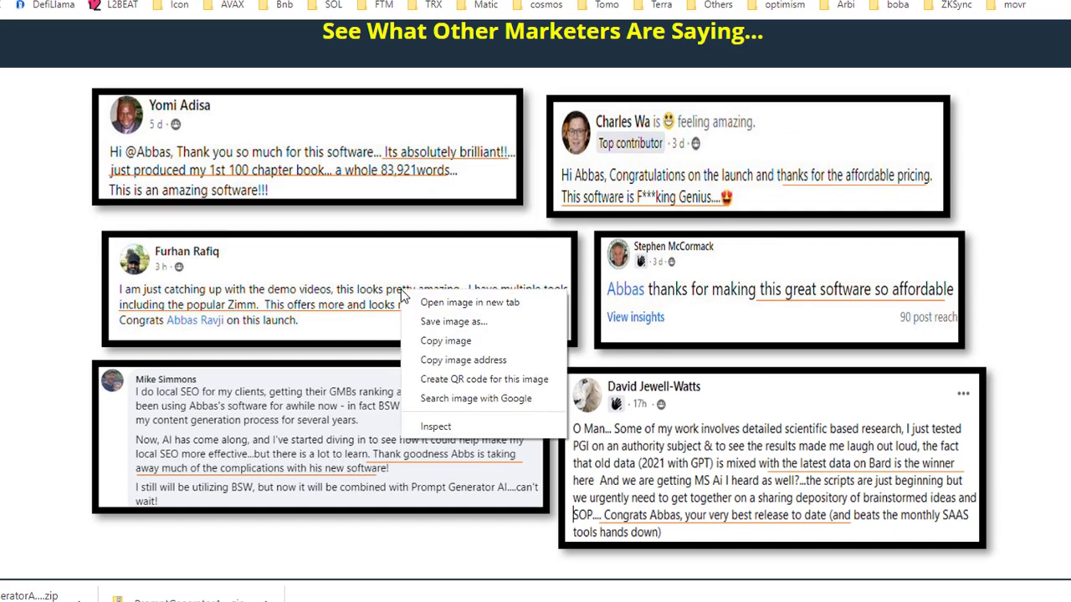
click(456, 304)
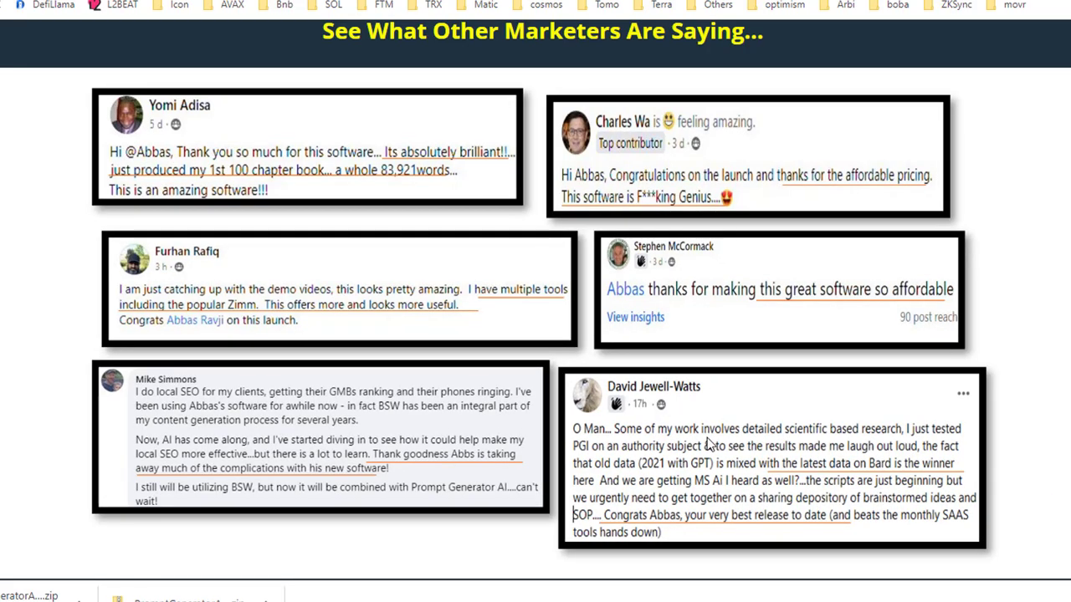
Scroll through the sales page's features down to the $87 and $147 pricing tiers
scroll(708, 444, down, 2)
scroll(708, 444, down, 5)
scroll(707, 443, down, 5)
scroll(707, 446, down, 5)
scroll(707, 440, down, 5)
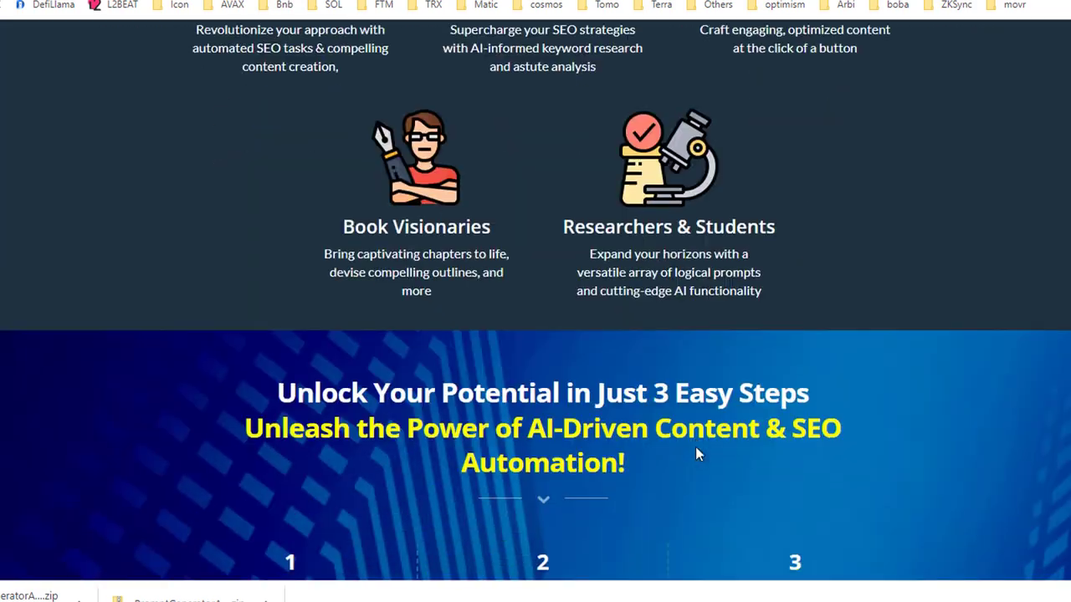
scroll(695, 448, down, 5)
scroll(688, 452, down, 5)
scroll(688, 452, down, 5)
scroll(688, 452, down, 5)
scroll(688, 452, down, 5)
scroll(688, 452, down, 4)
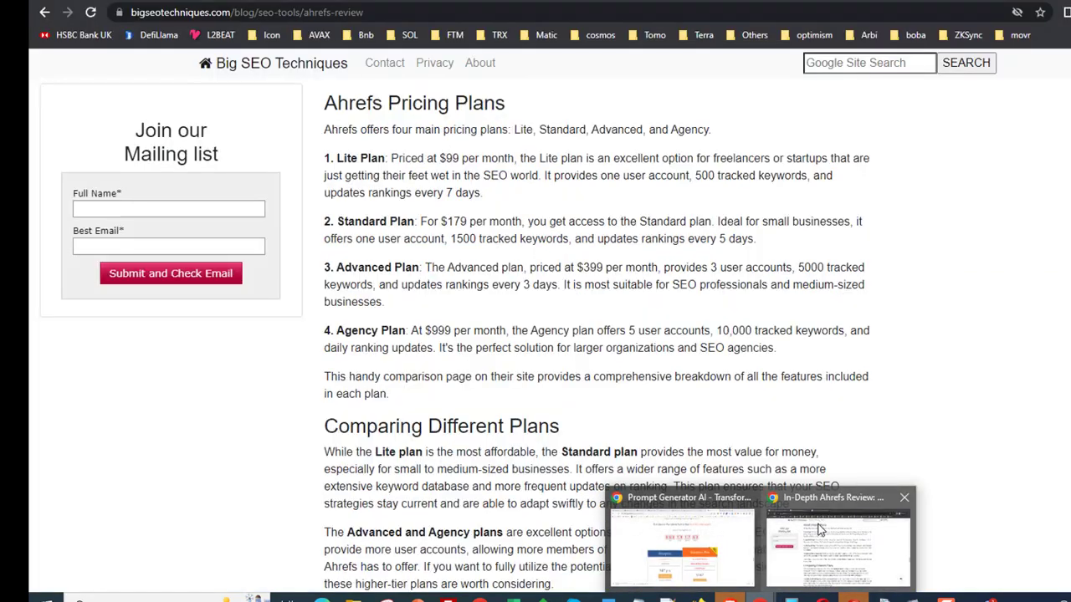
Check Chrome and Spin Articles, then open the Chat AI conversation about the Ring Solar Charger sections
click(823, 498)
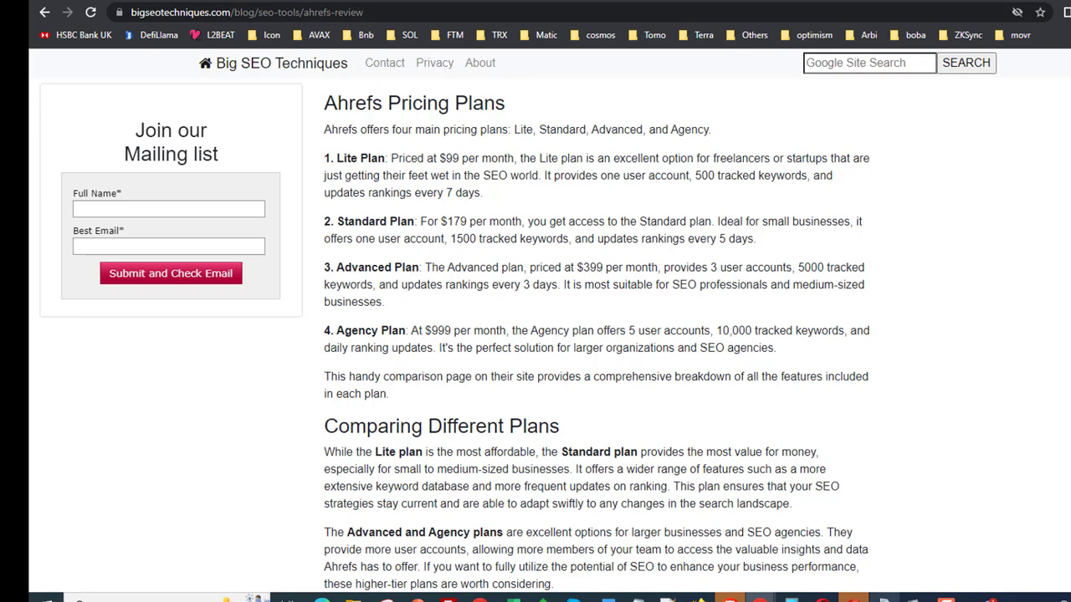
click(885, 597)
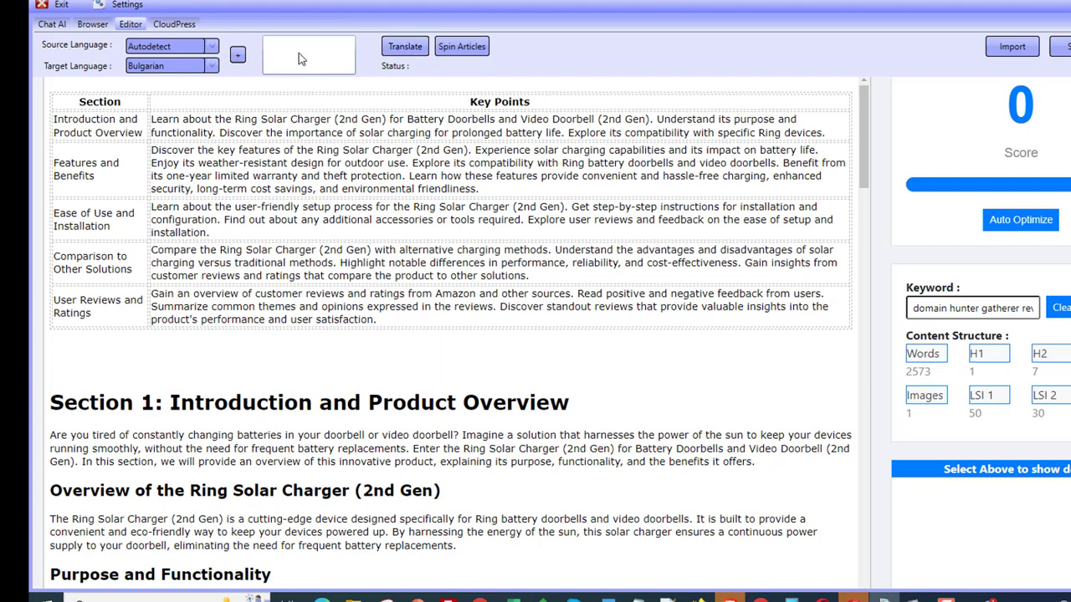
click(461, 47)
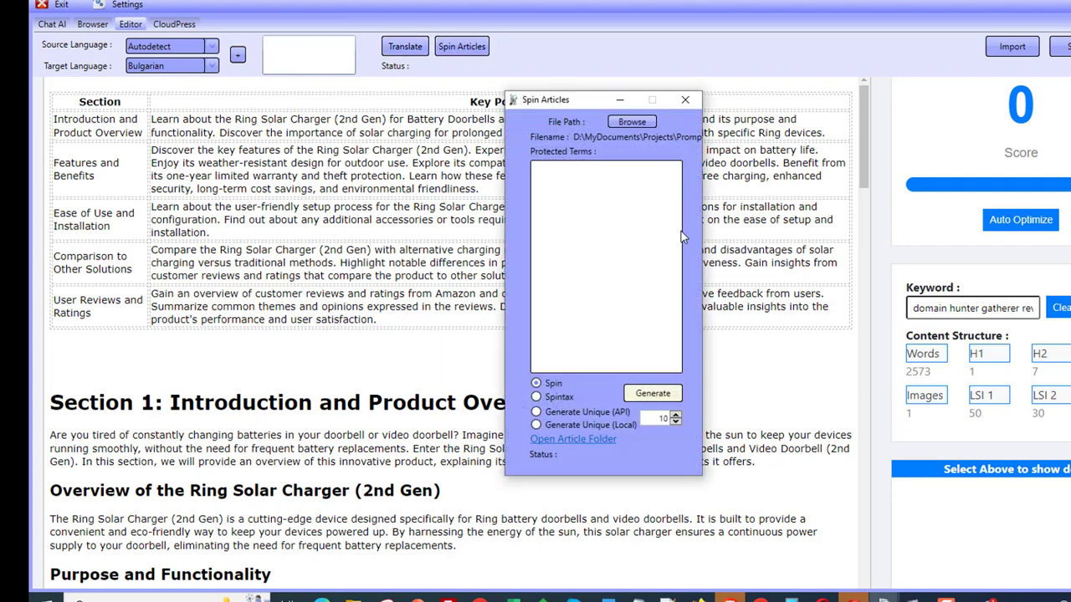
click(694, 100)
click(40, 25)
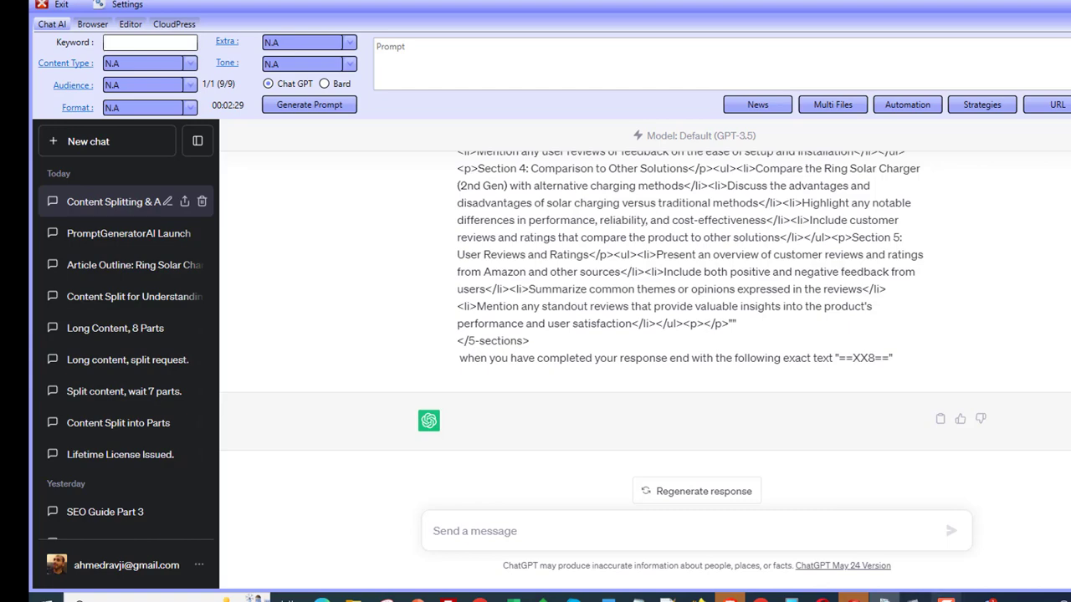
click(920, 544)
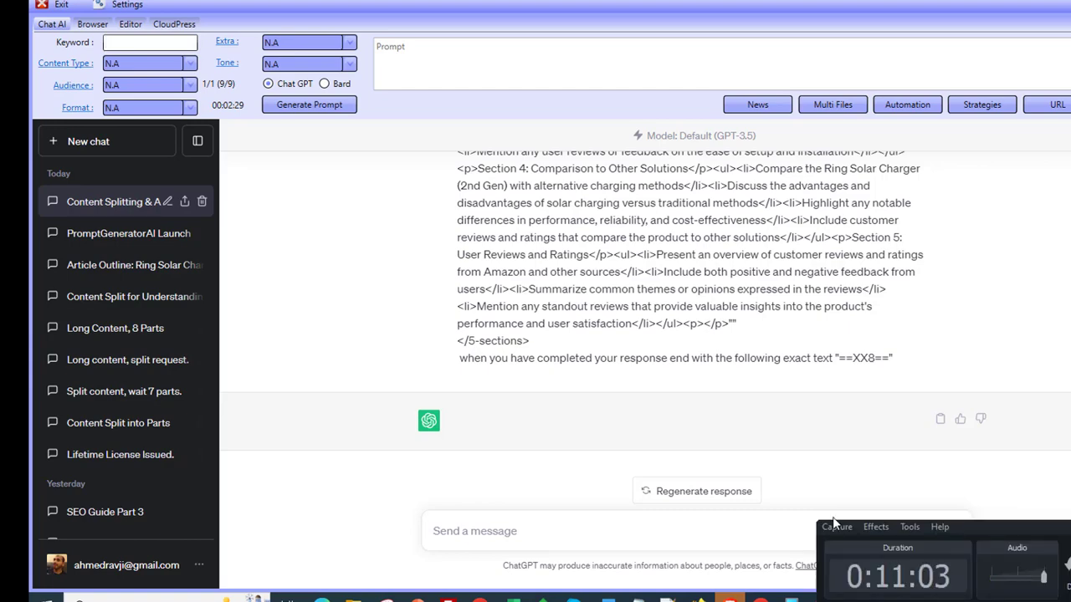